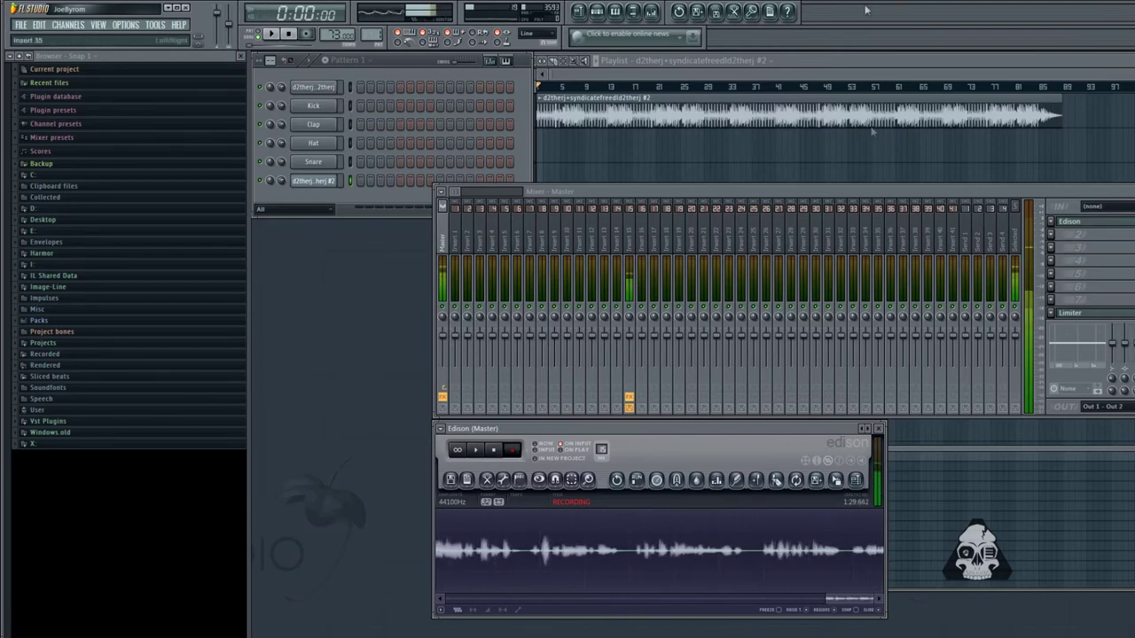
# Route the KO HOOK Tutorial_Insert 14 vocal on Track 2 to mixer insert 13, giving the insert the channel's name and colour
pyautogui.click(873, 134)
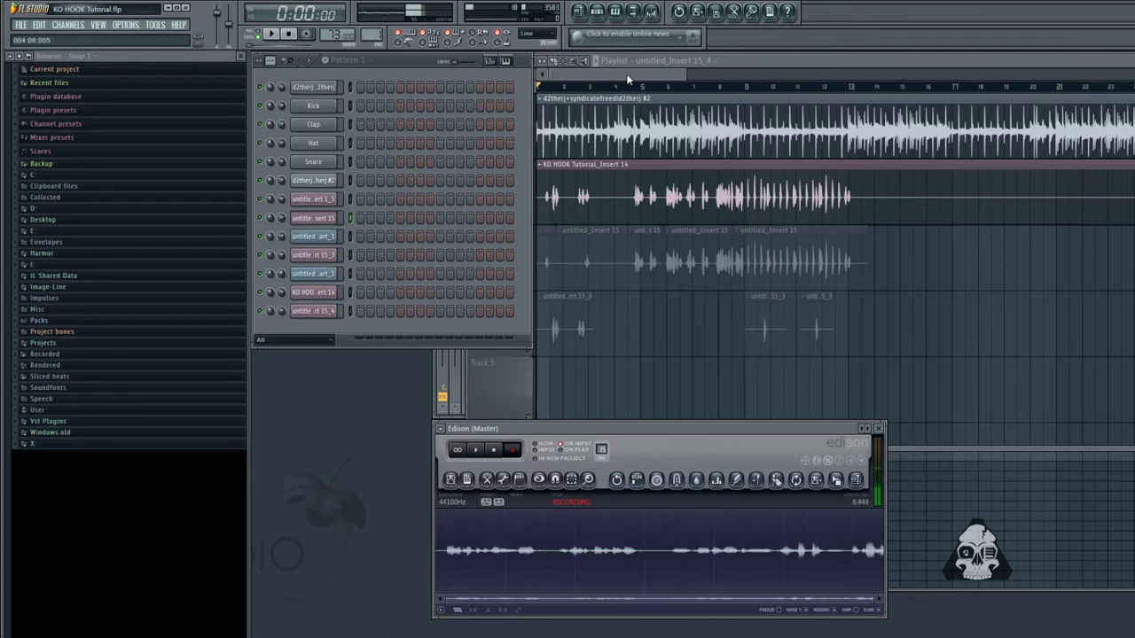
pyautogui.click(648, 82)
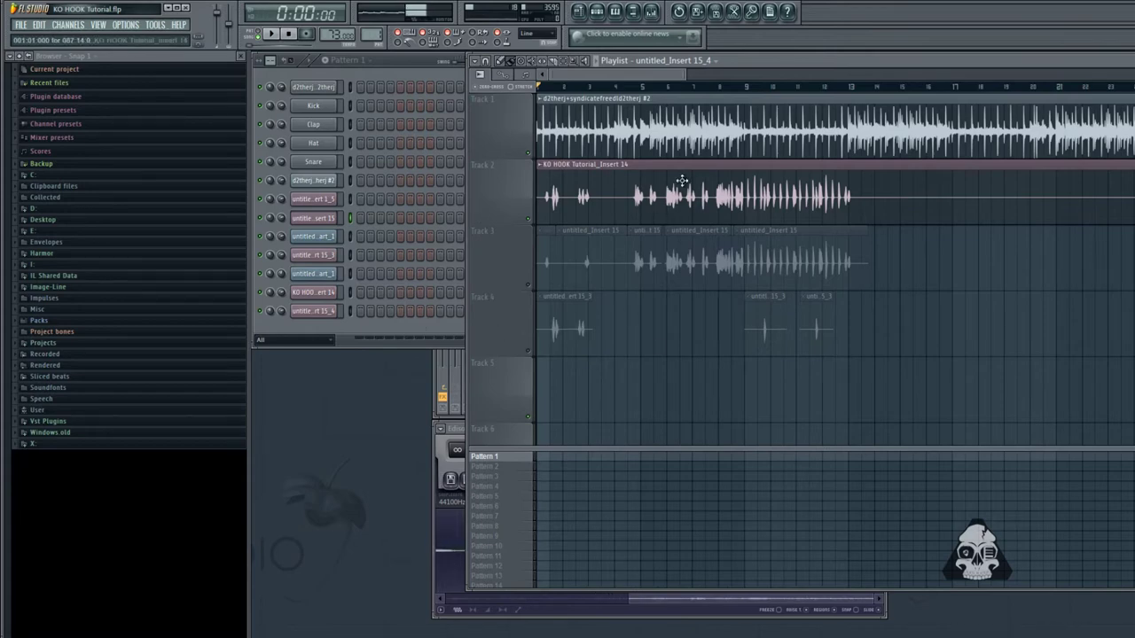
pyautogui.doubleClick(666, 207)
pyautogui.moveTo(965, 217); pyautogui.dragTo(953, 150)
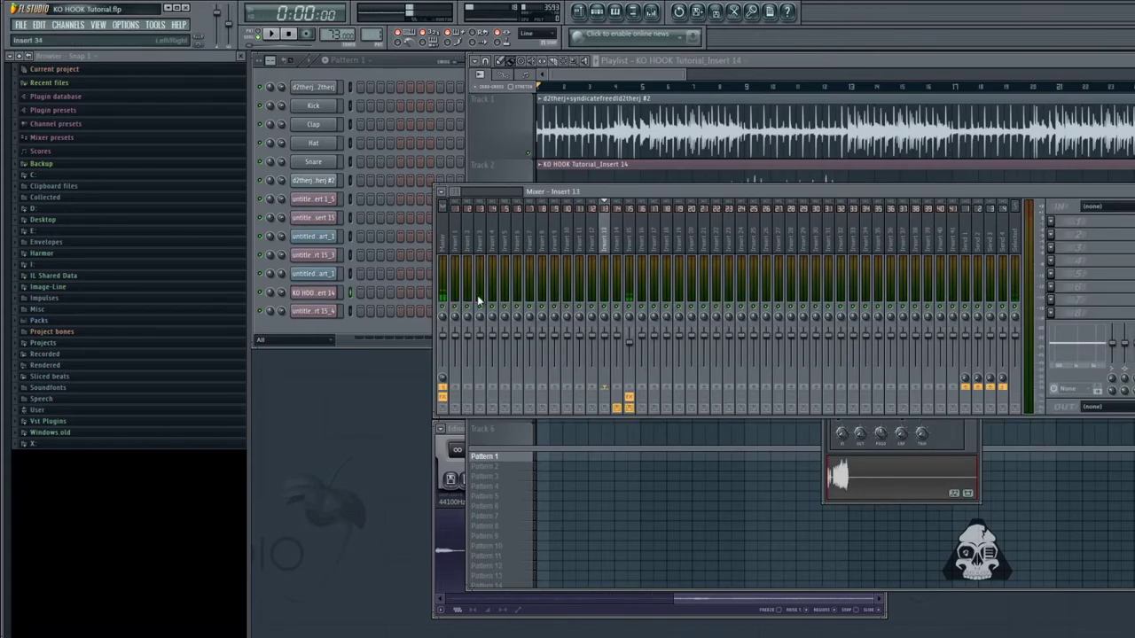
pyautogui.rightClick(603, 244)
pyautogui.moveTo(709, 246)
pyautogui.click(771, 247)
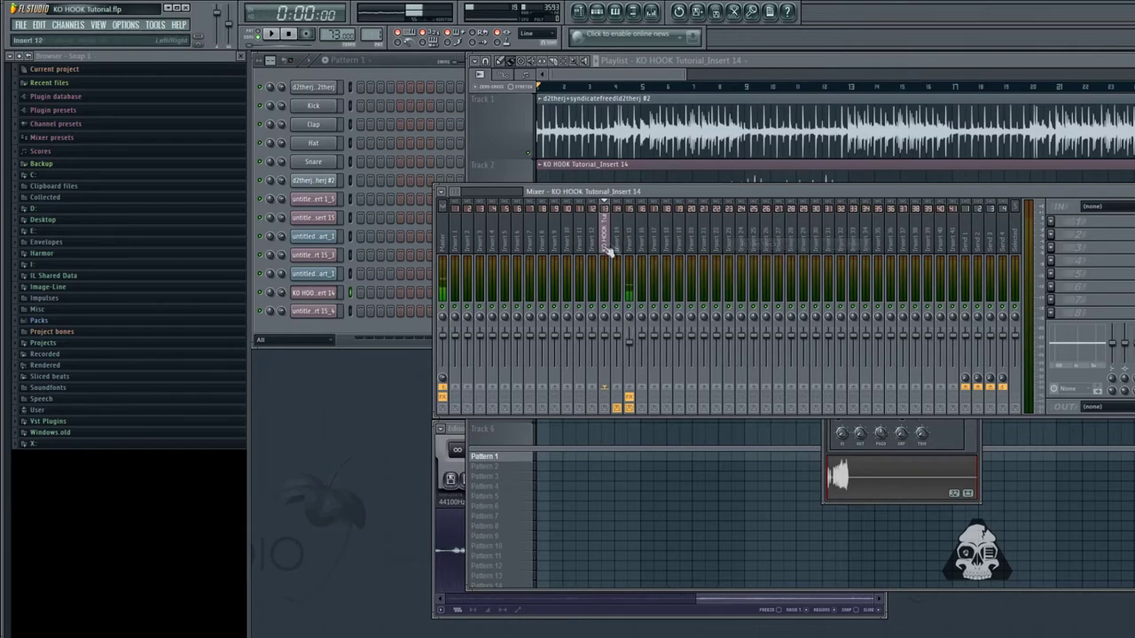
# Play the hook over the beat from the start of the song to about bar 13, and stop playback
pyautogui.click(643, 75)
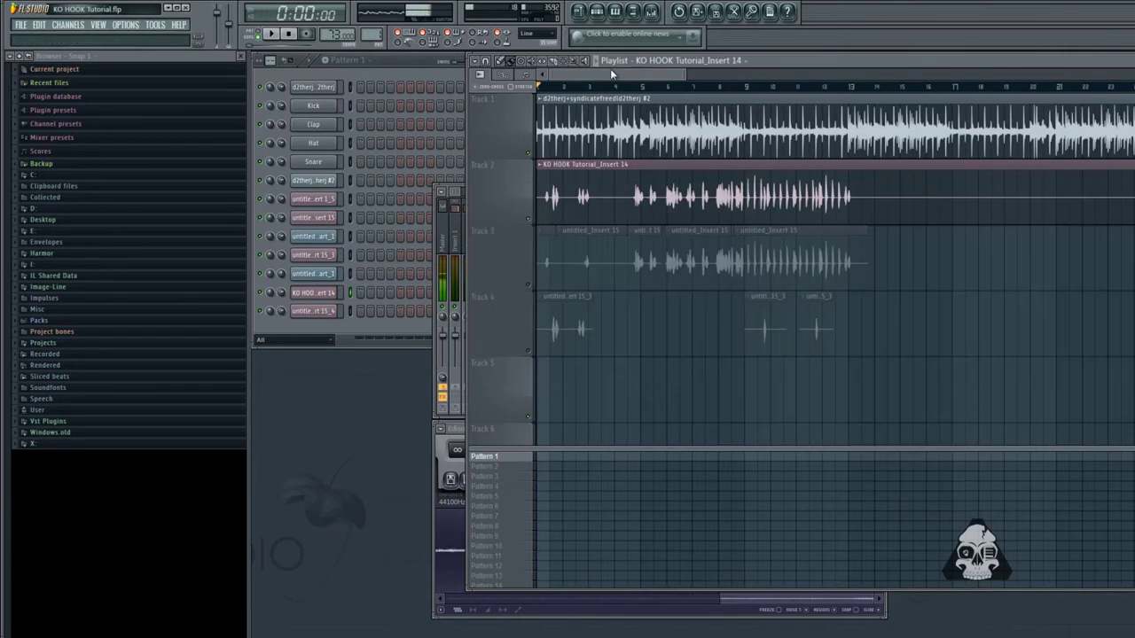
pyautogui.click(272, 36)
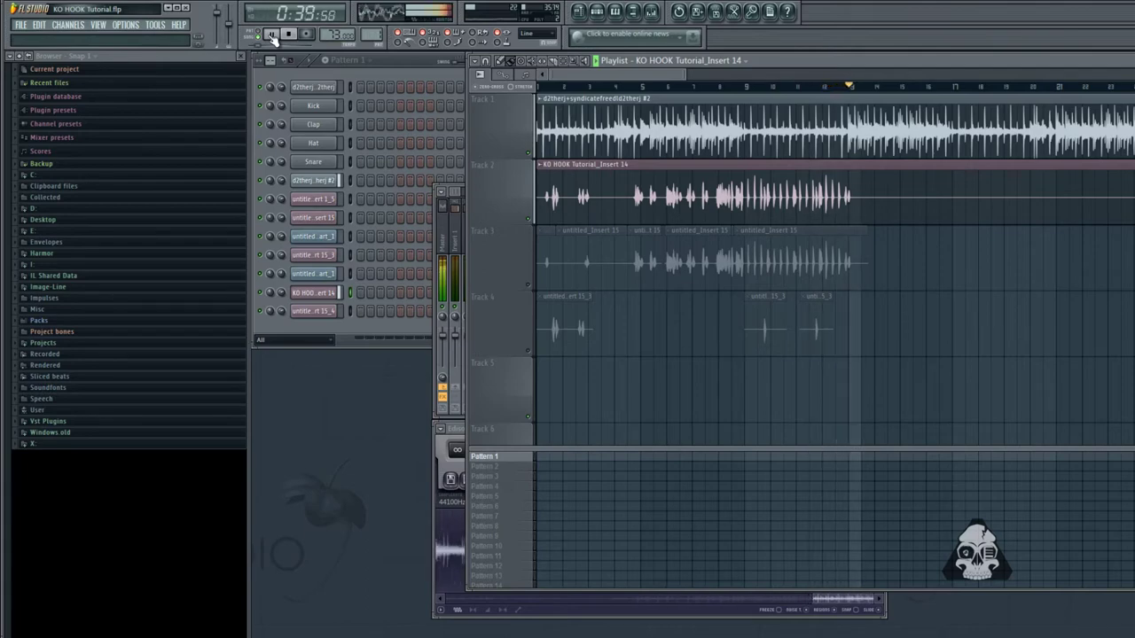
pyautogui.click(296, 37)
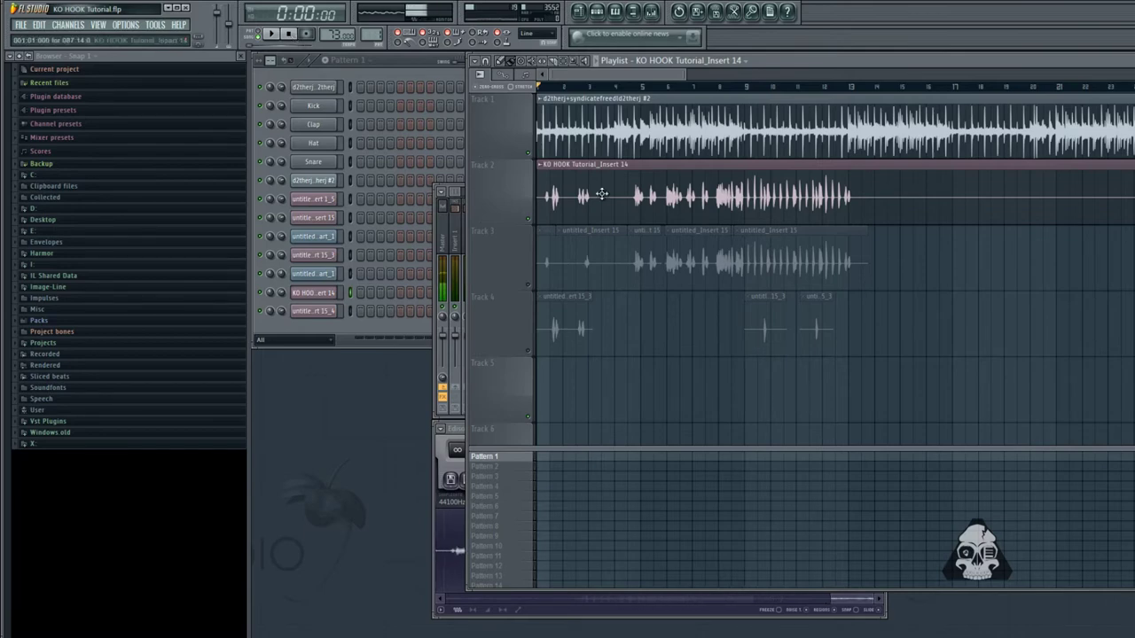
# Select the muted vocal clips on Tracks 3 and 4 and move them together down to lower playlist tracks
pyautogui.doubleClick(602, 193)
pyautogui.click(630, 77)
pyautogui.moveTo(927, 343); pyautogui.dragTo(505, 279)
pyautogui.moveTo(589, 260); pyautogui.dragTo(555, 470)
pyautogui.scroll(-1, 524, 413)
pyautogui.scroll(4, 641, 292)
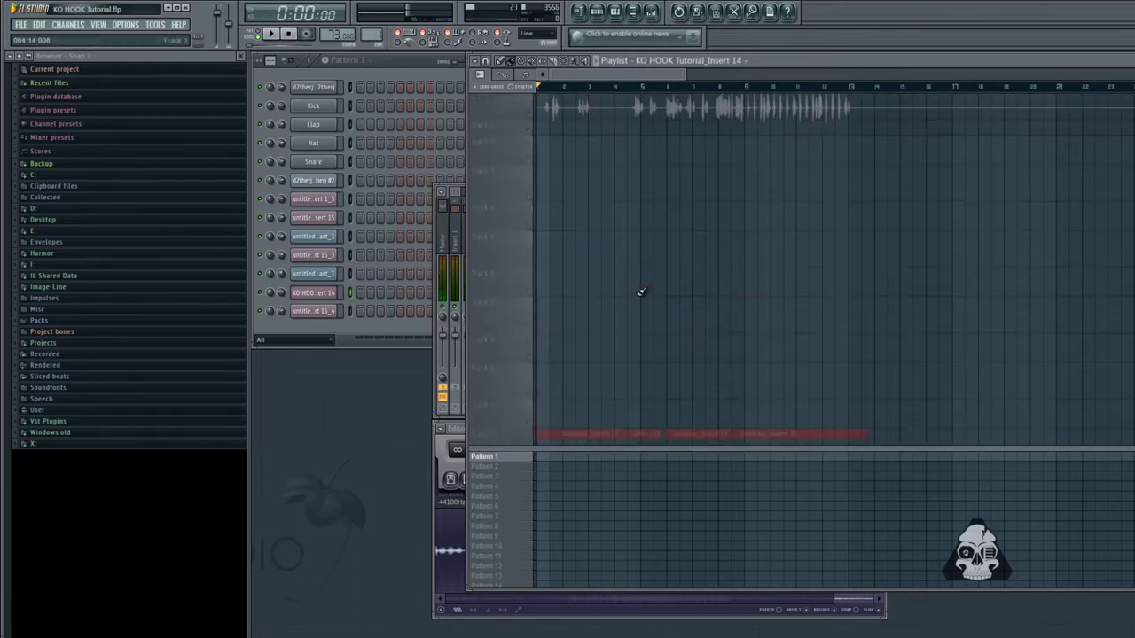
# Copy the hook vocal clip from Track 2 onto Track 3 and make the copy unique
pyautogui.keyDown('ctrl'); pyautogui.click(571, 209); pyautogui.keyUp('ctrl')
pyautogui.moveTo(572, 205); pyautogui.dragTo(580, 253)
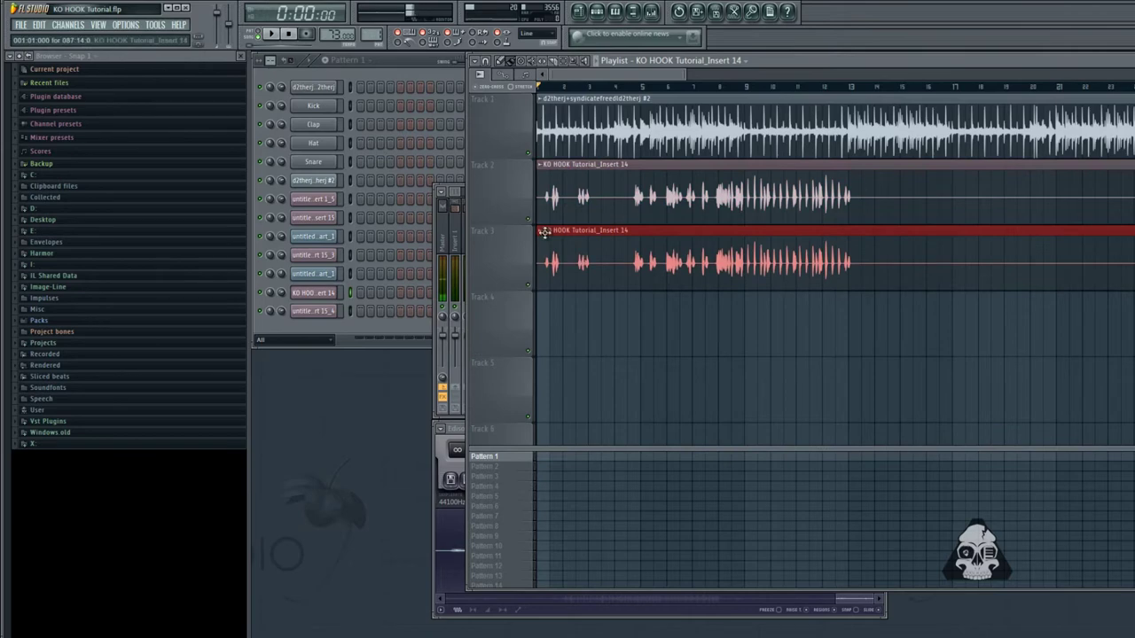
pyautogui.click(540, 232)
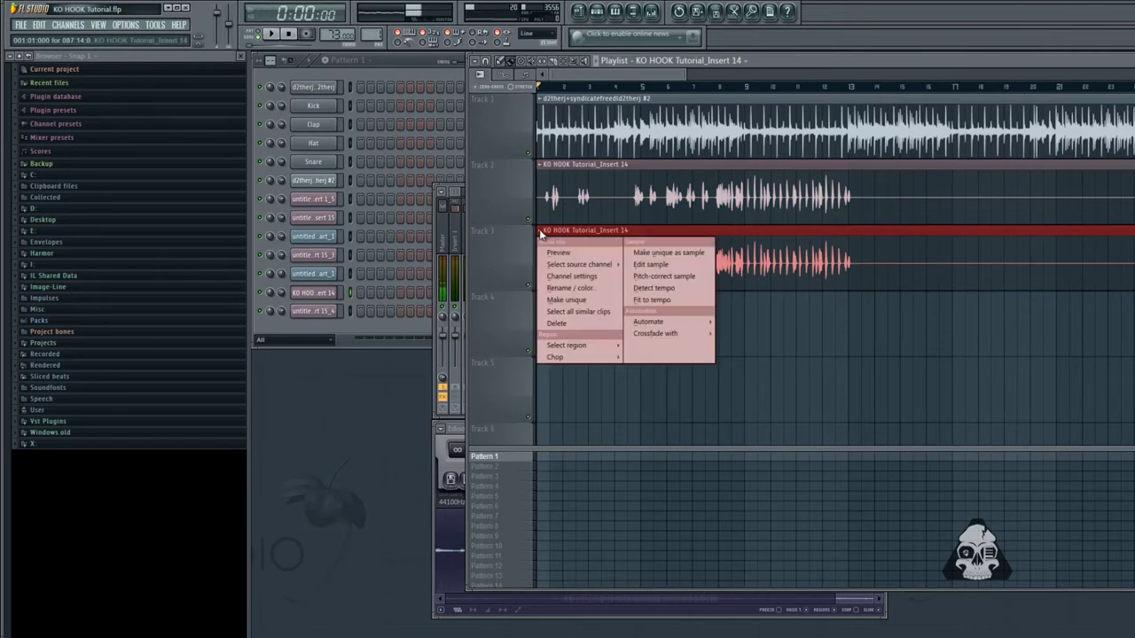
pyautogui.click(686, 256)
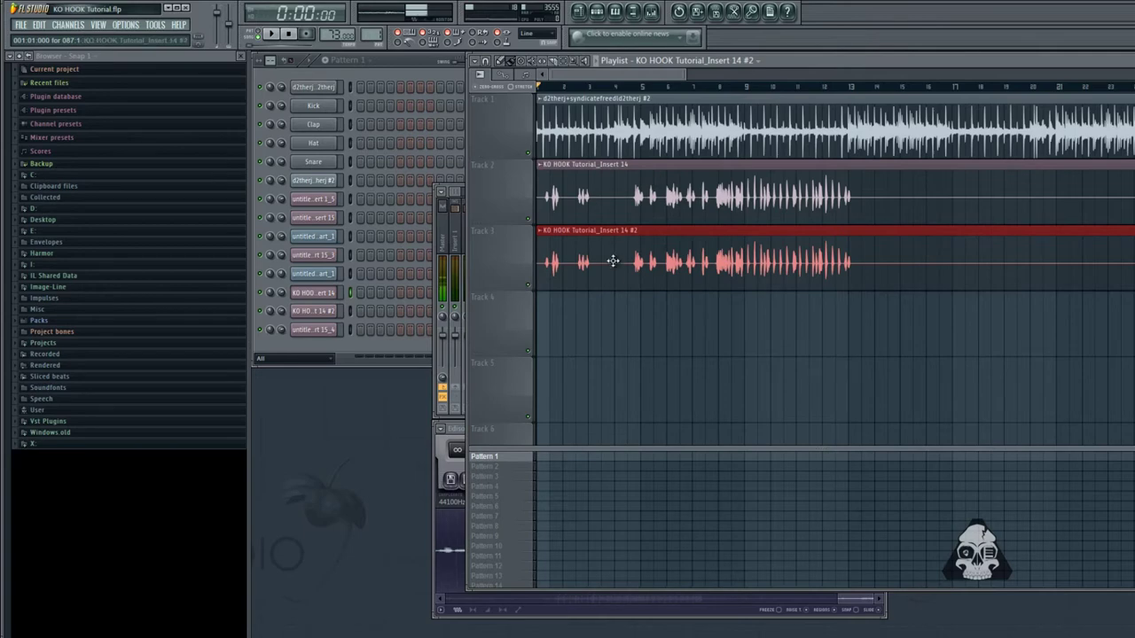
# Cut the low band of the Track 2 hook's EQ on mixer insert 13 and set that band's frequency to 104 Hz
pyautogui.doubleClick(595, 196)
pyautogui.click(968, 223)
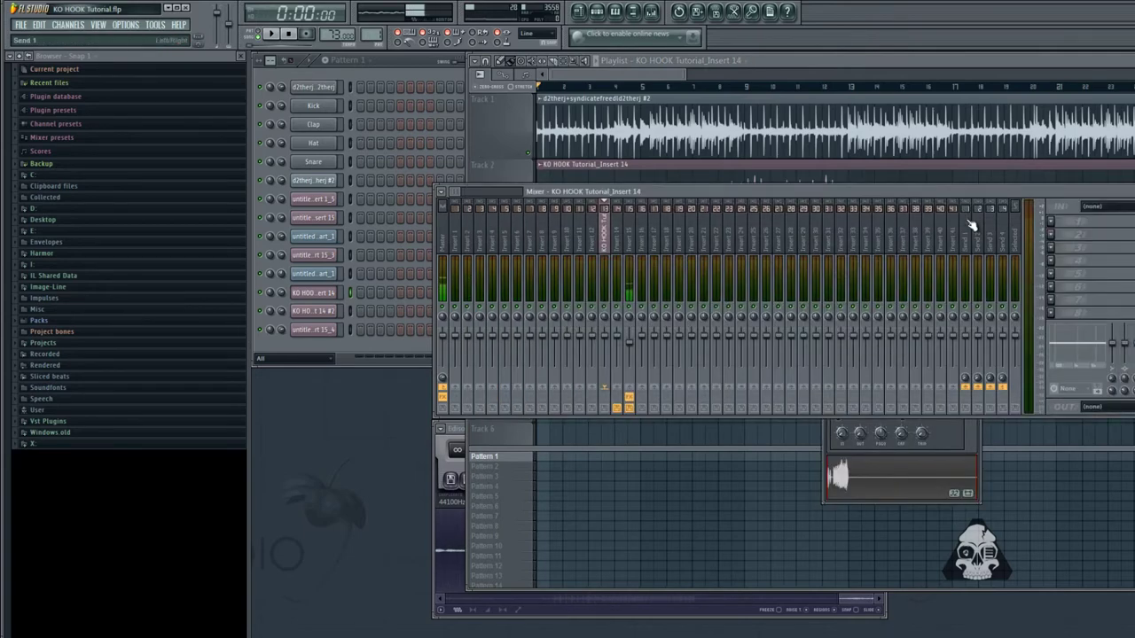
pyautogui.moveTo(1112, 344); pyautogui.dragTo(1133, 482)
pyautogui.moveTo(1112, 381); pyautogui.dragTo(1111, 378)
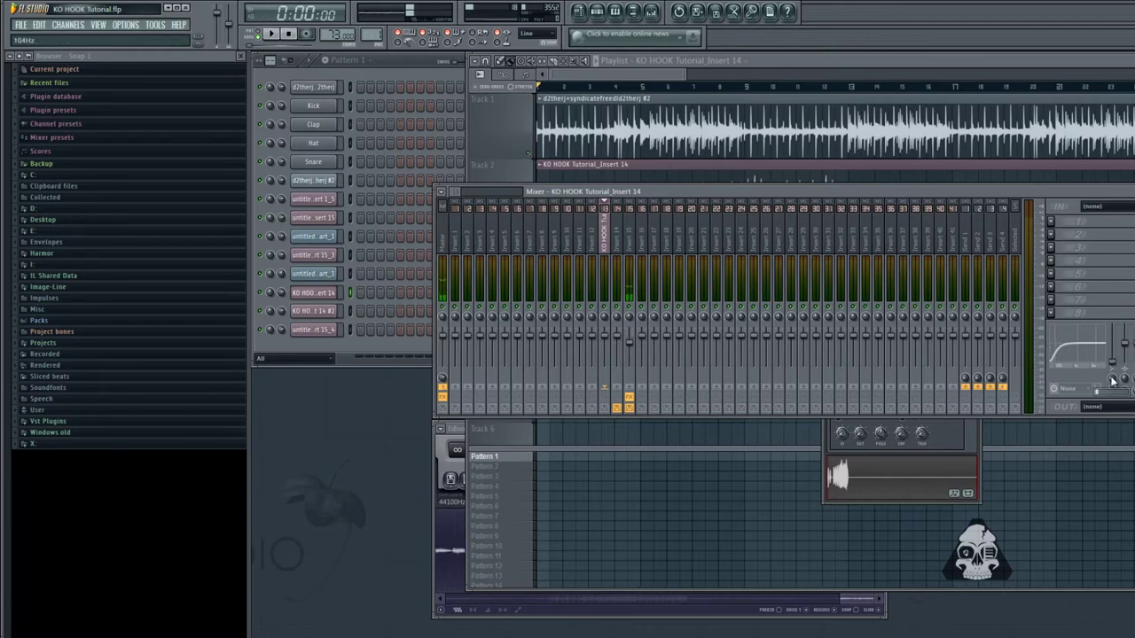
# Listen to the equalized hook vocal on its own from bar 5, and bring the beat on Track 1 back in
pyautogui.press('space')
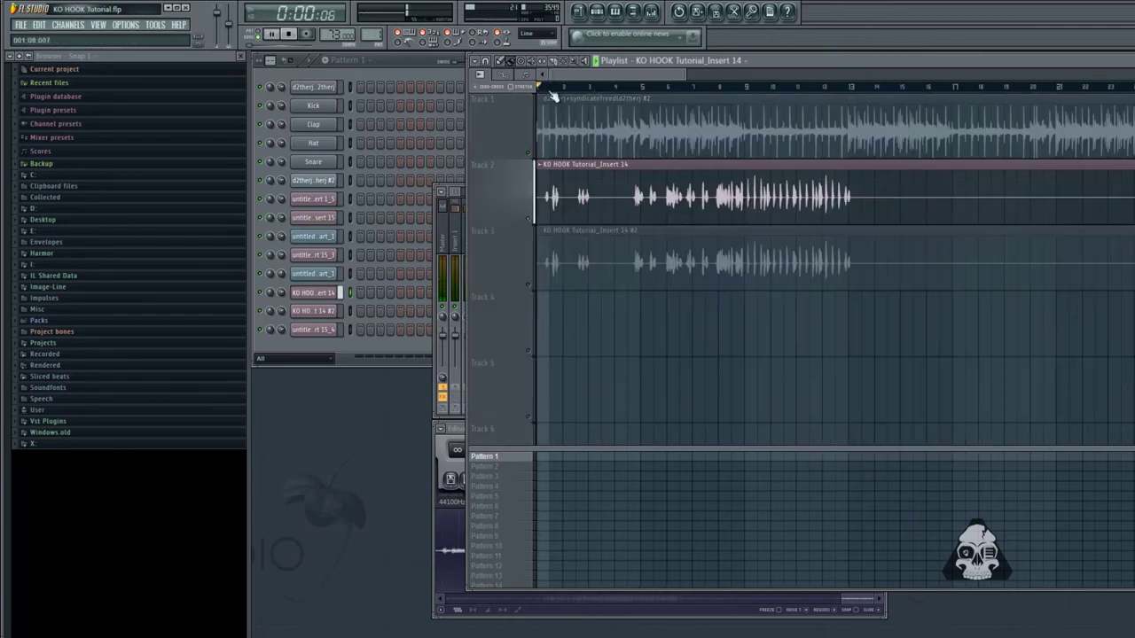
pyautogui.click(643, 90)
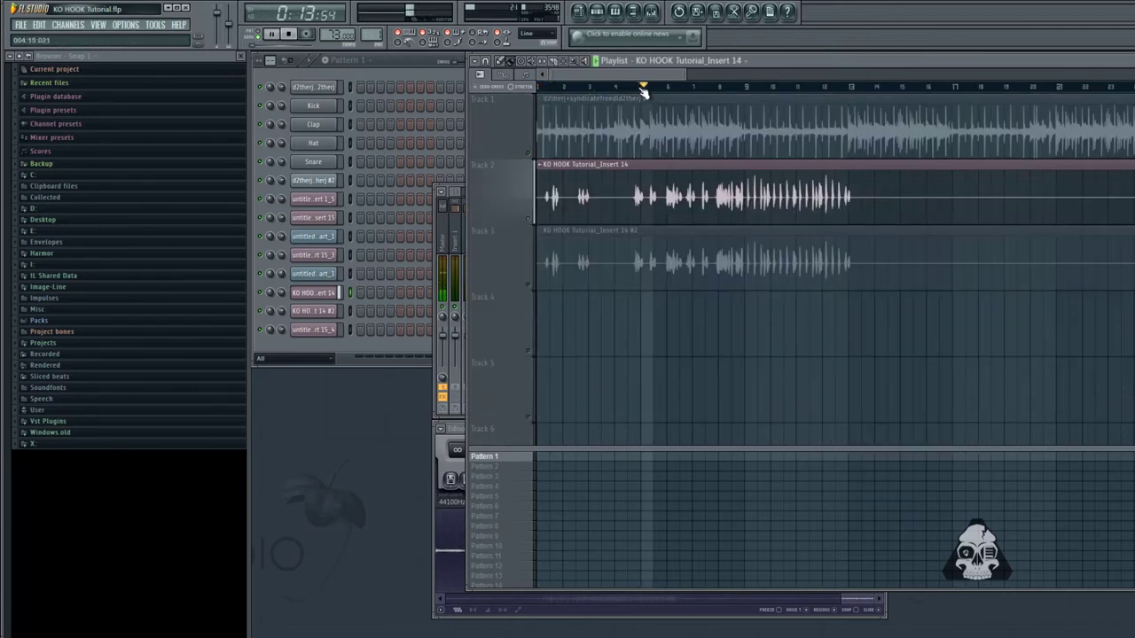
pyautogui.click(651, 11)
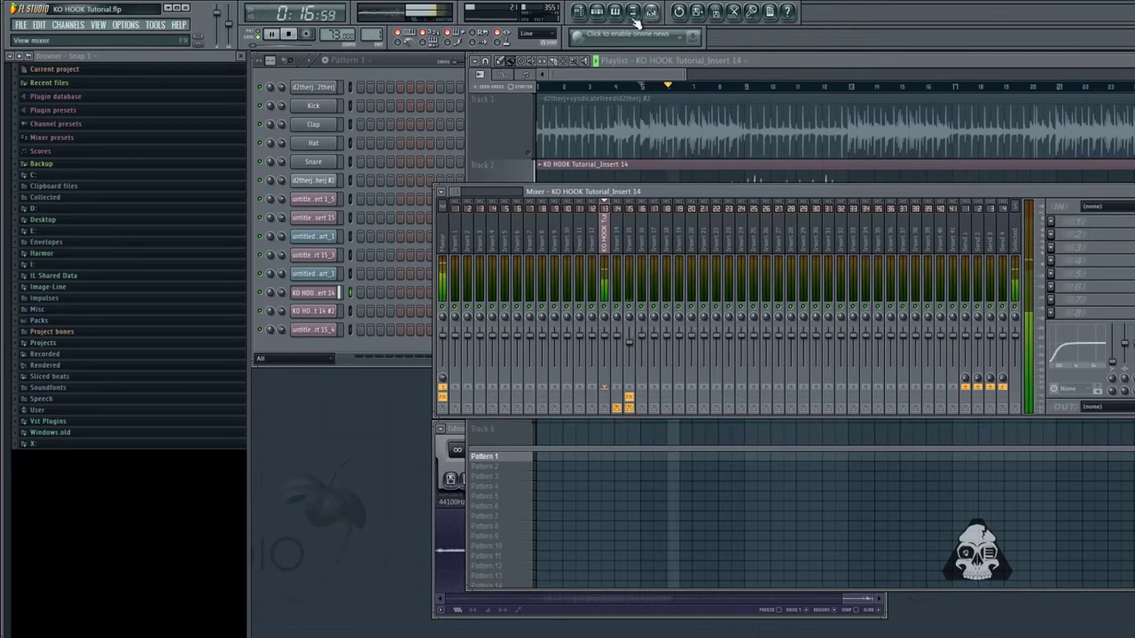
pyautogui.click(532, 164)
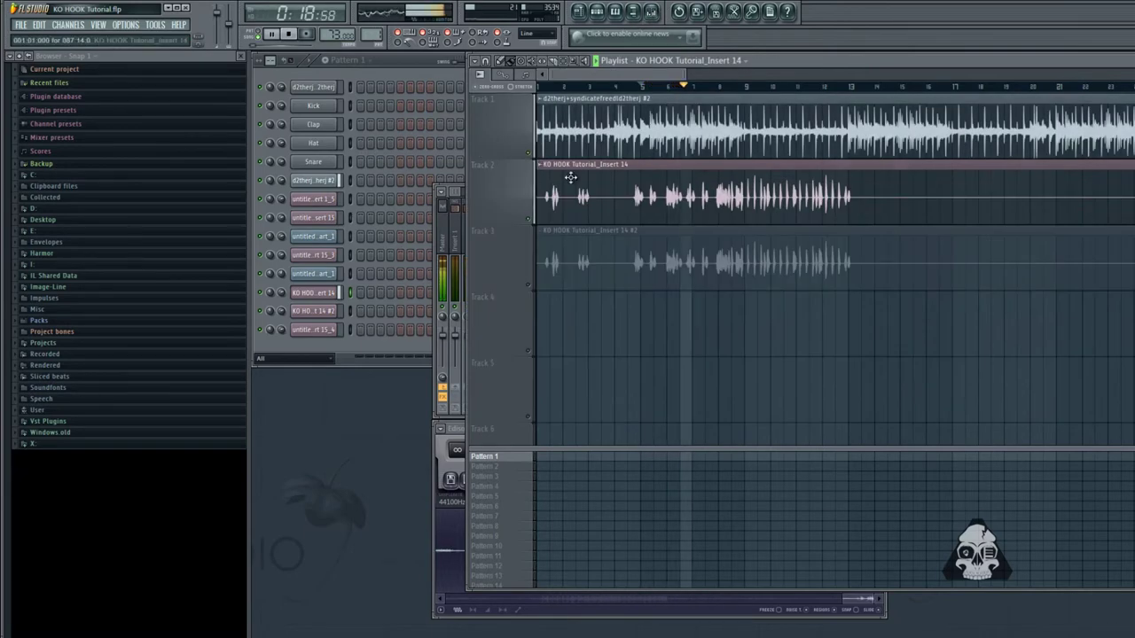
# Route the d2therj+syndicatefreedld2therj #2 beat to mixer insert 5, giving the insert the channel's name
pyautogui.doubleClick(570, 177)
pyautogui.doubleClick(963, 216)
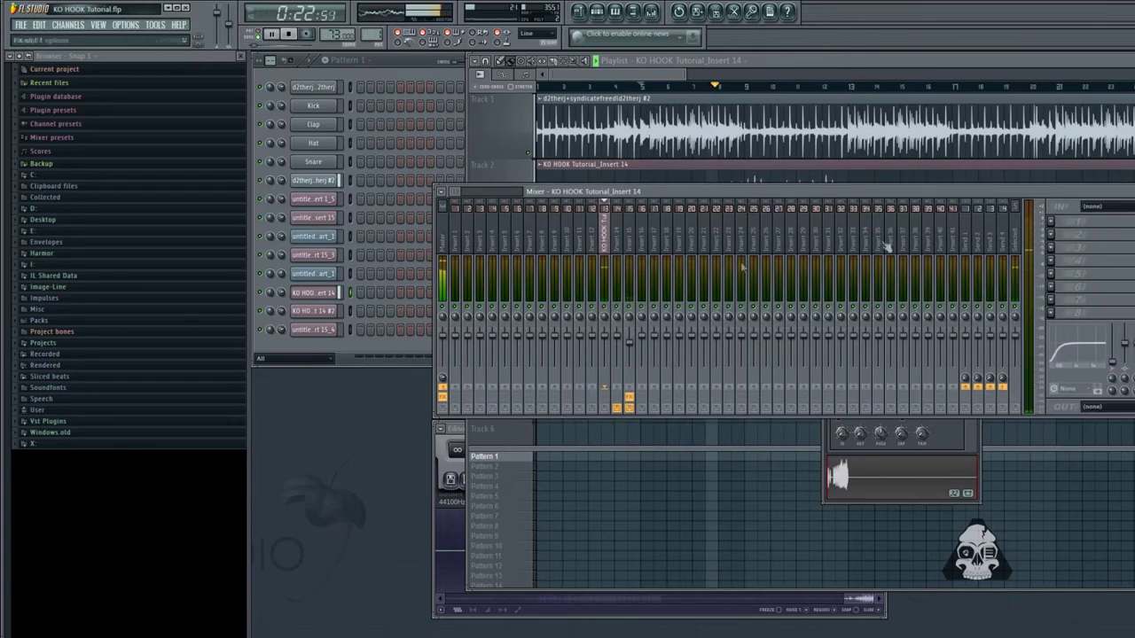
pyautogui.doubleClick(696, 157)
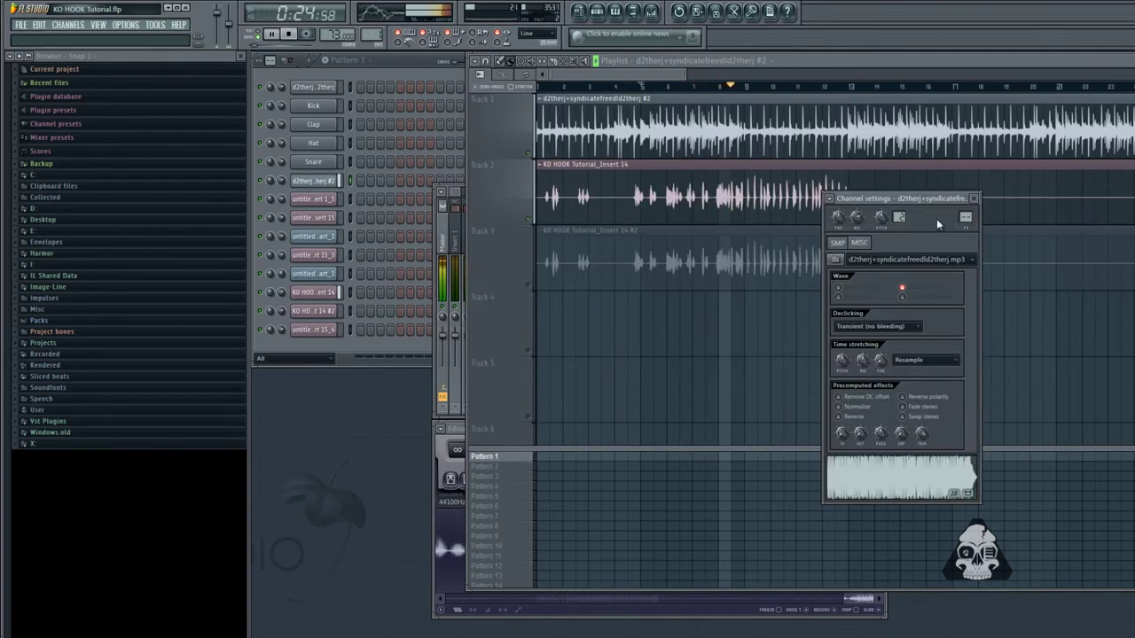
pyautogui.press('F9')
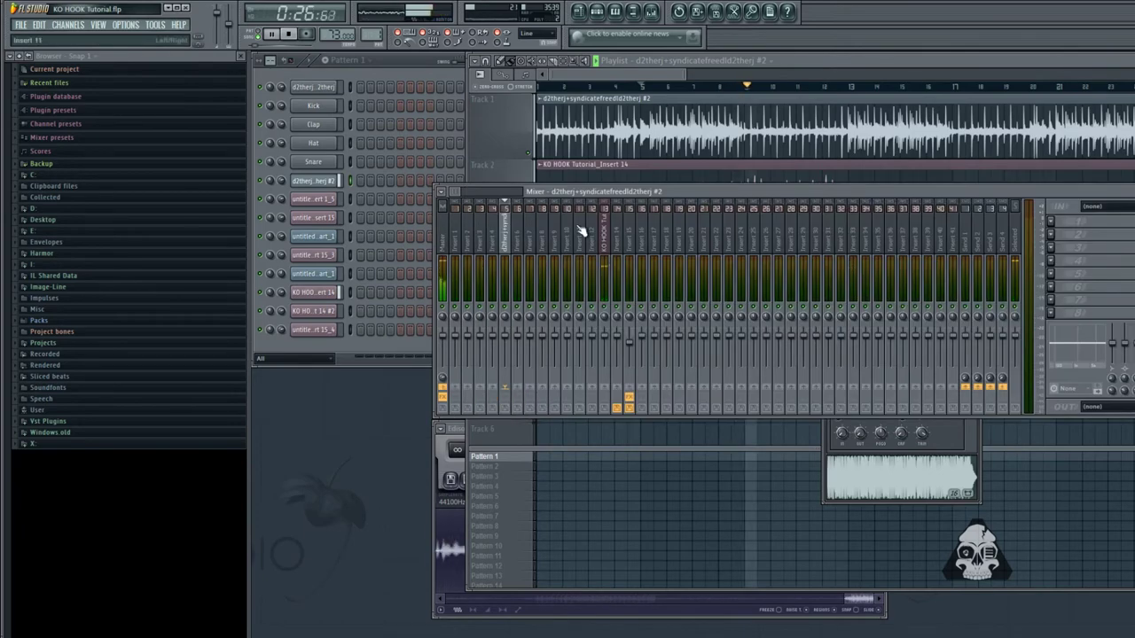
# Play the beat and hook from bar 5 while checking their mixer levels, and stop with the playhead back at the song's start
pyautogui.press('space')
pyautogui.press('space')
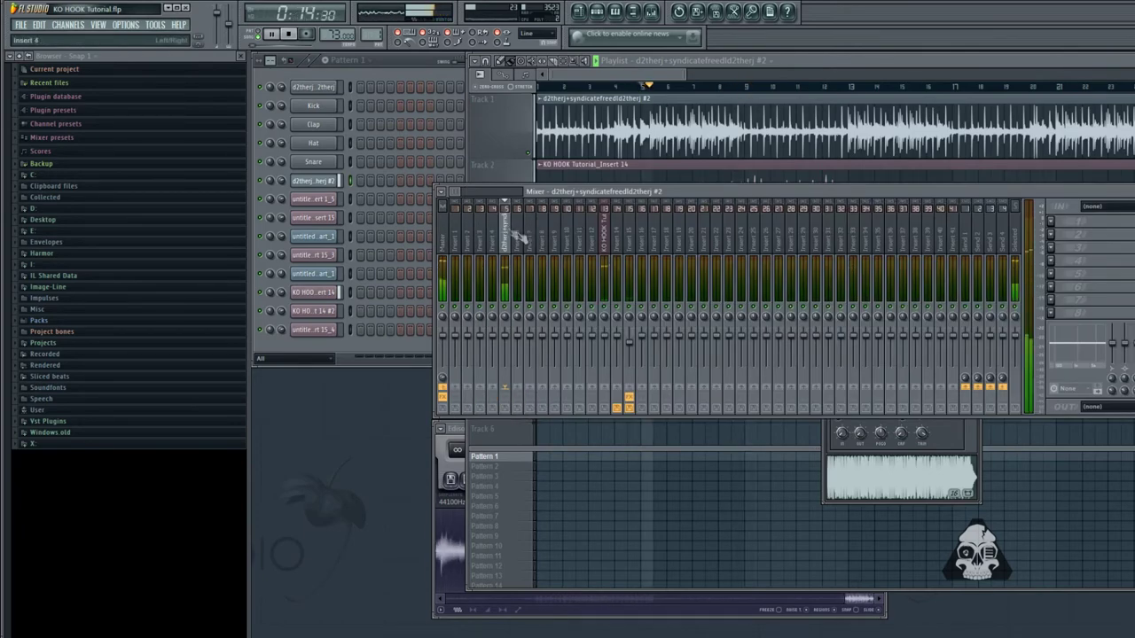
pyautogui.click(607, 232)
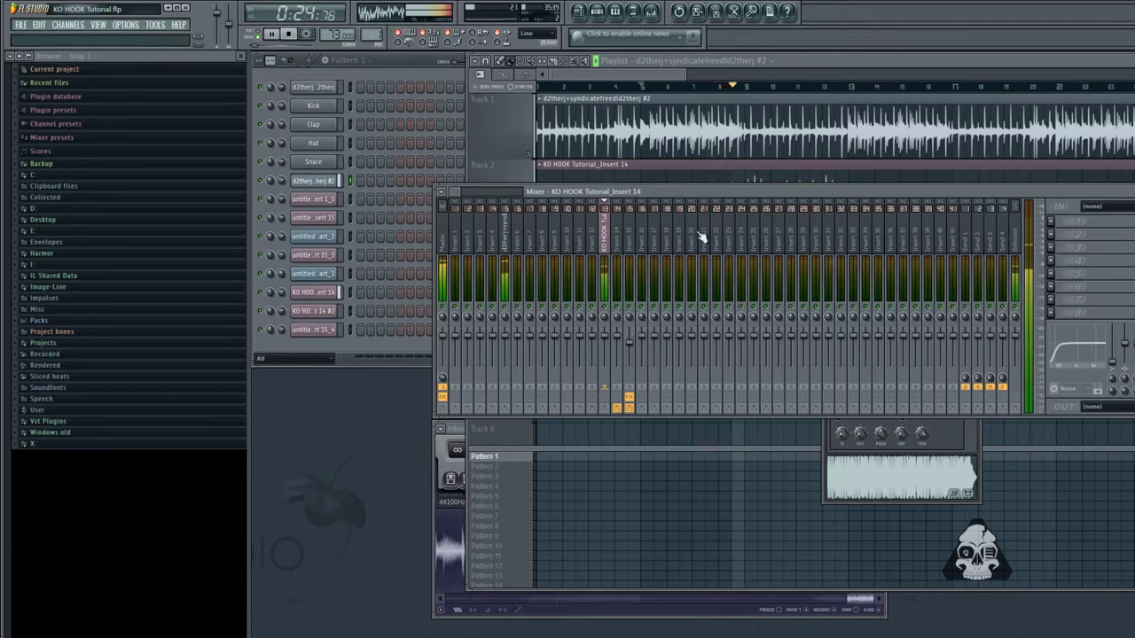
pyautogui.click(602, 75)
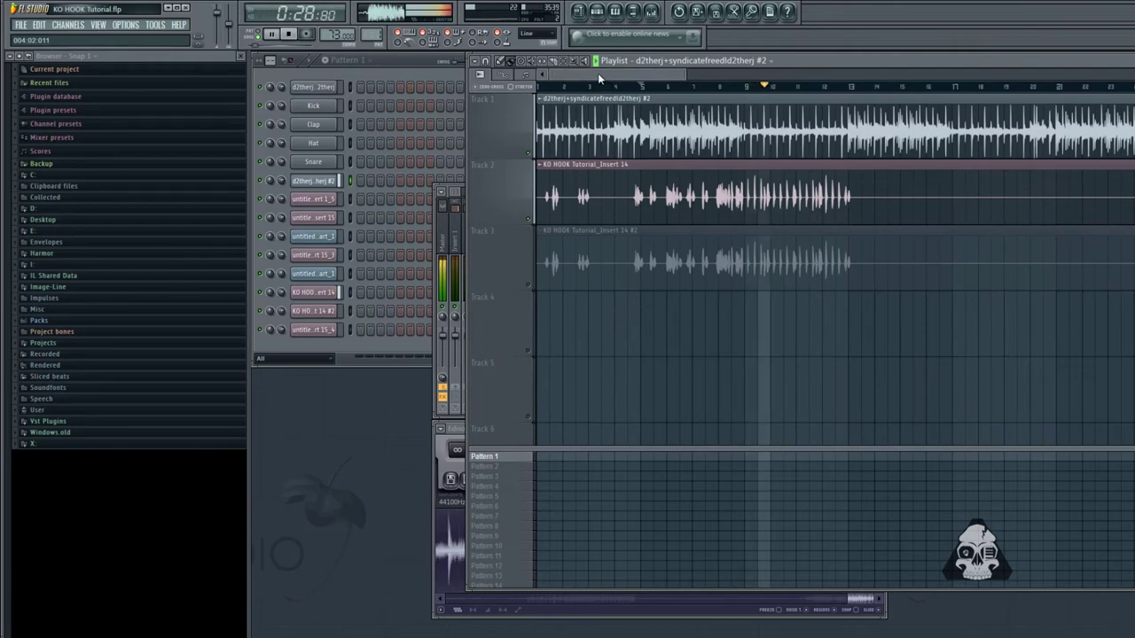
pyautogui.press('space')
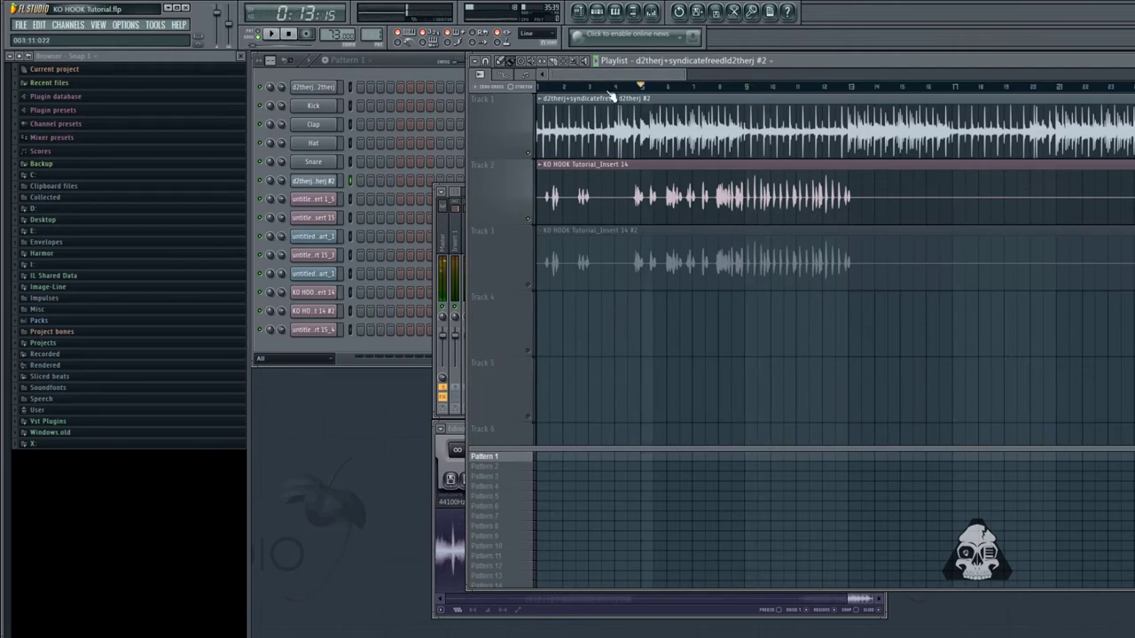
pyautogui.click(538, 87)
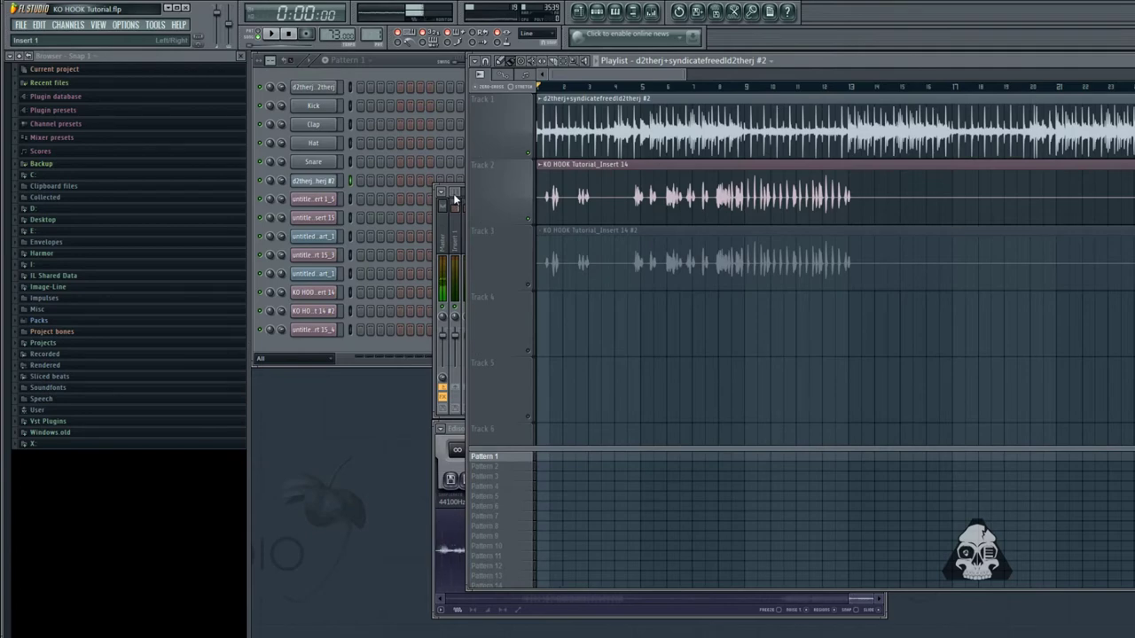
# Set the Track 2 hook vocal's time stretching to Pro default and lower its pitch
pyautogui.doubleClick(592, 196)
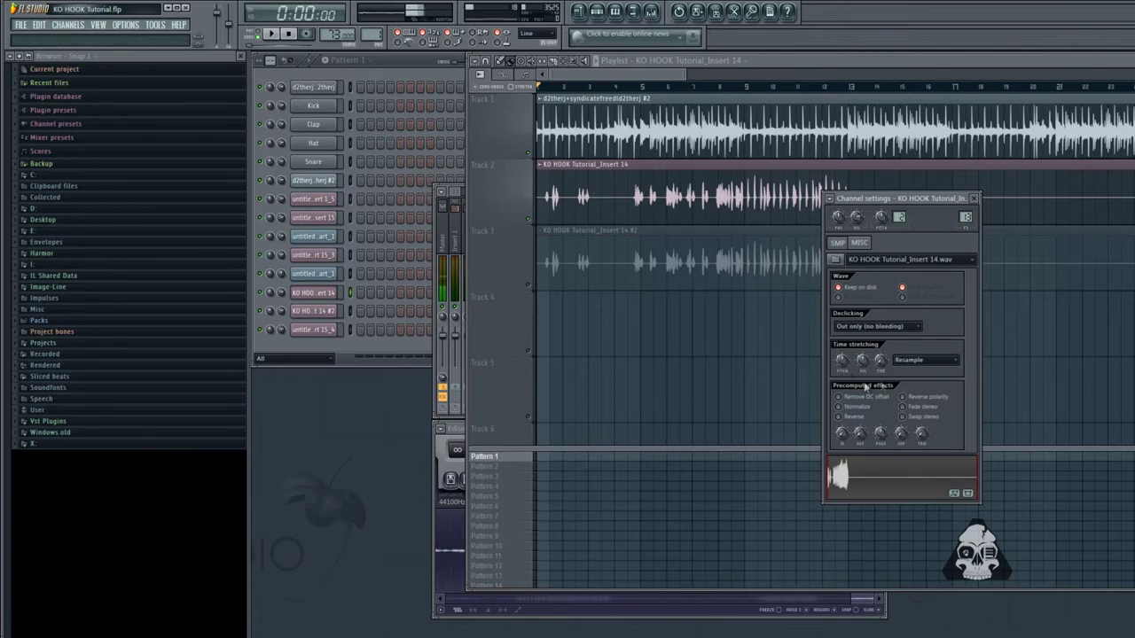
pyautogui.click(925, 361)
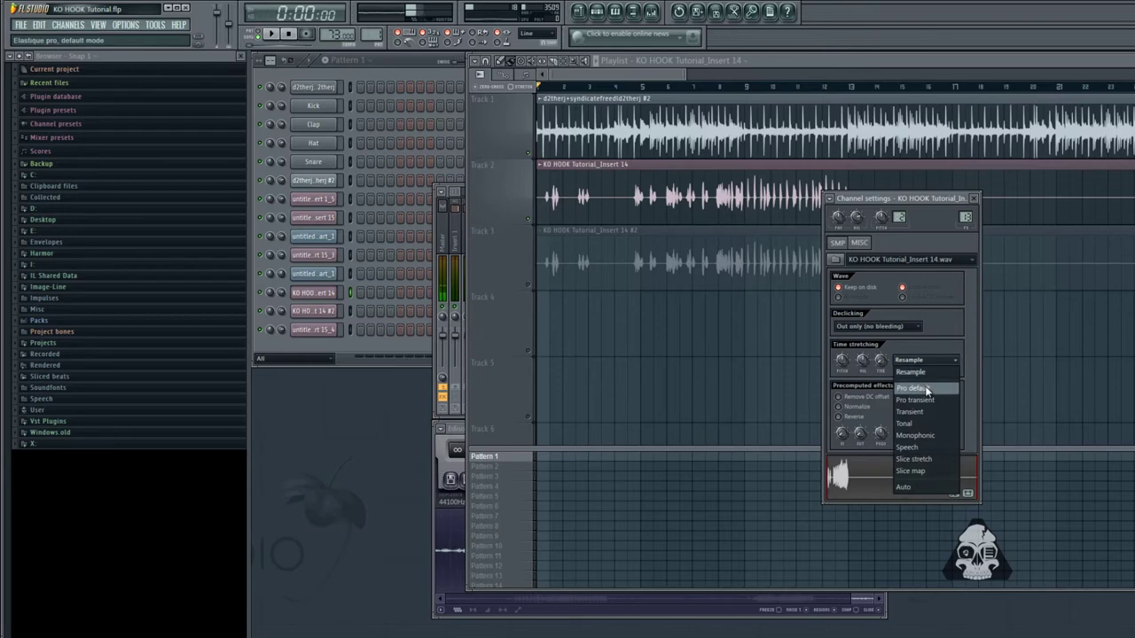
pyautogui.click(922, 388)
pyautogui.moveTo(845, 363); pyautogui.dragTo(835, 387)
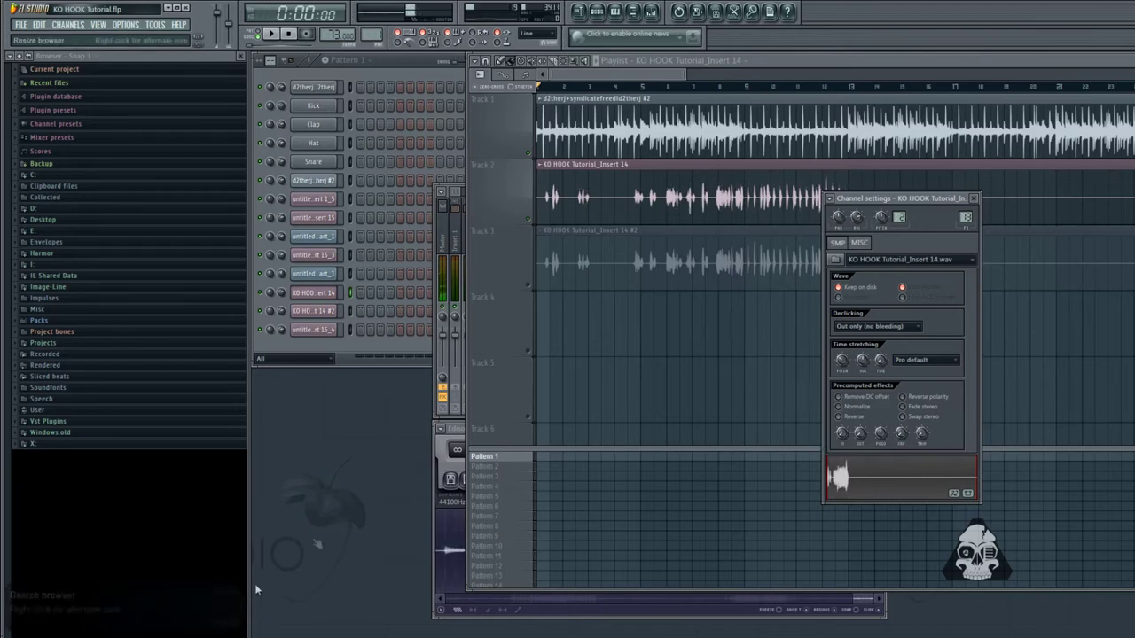
# Play the song with the Track 3 hook copy enabled, lower that copy's channel volume to about 50%, and stop playback
pyautogui.click(272, 33)
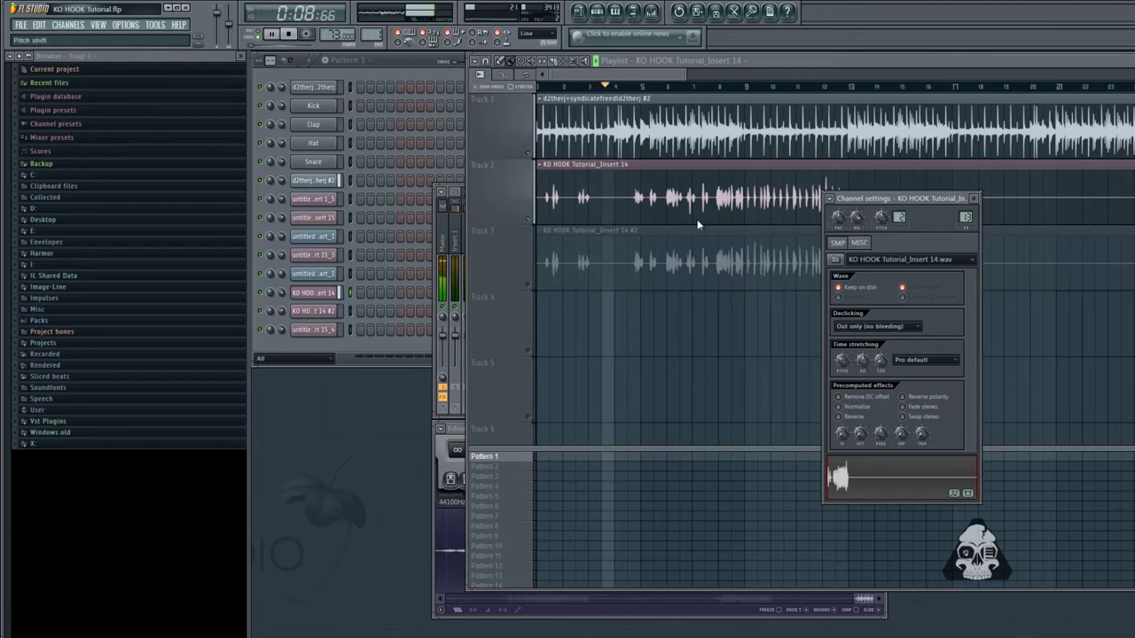
pyautogui.click(640, 72)
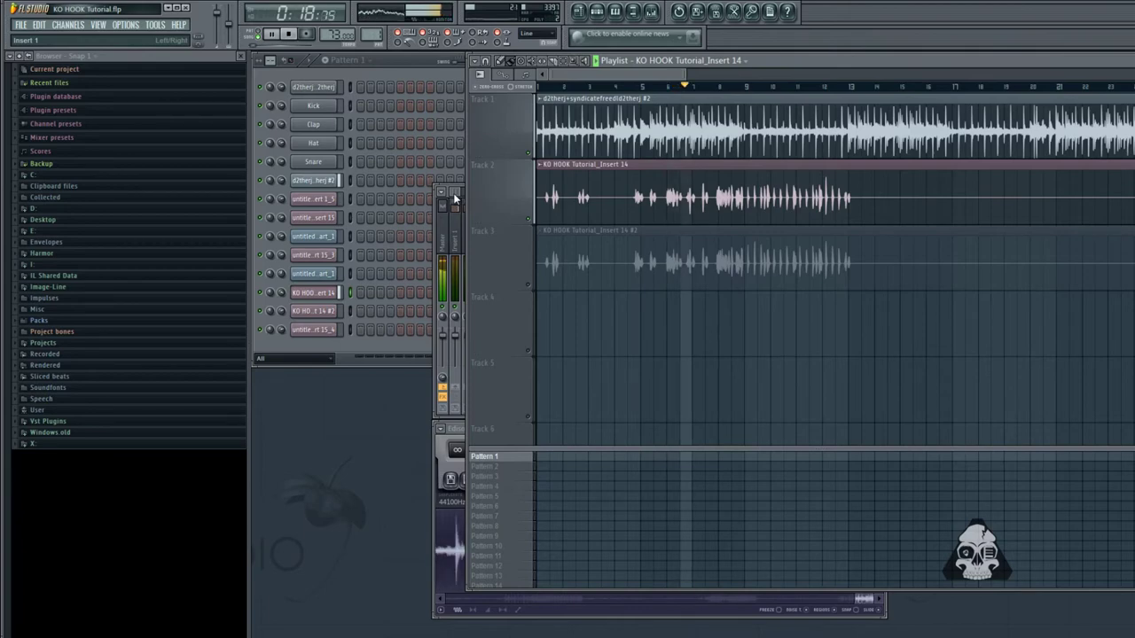
pyautogui.doubleClick(613, 254)
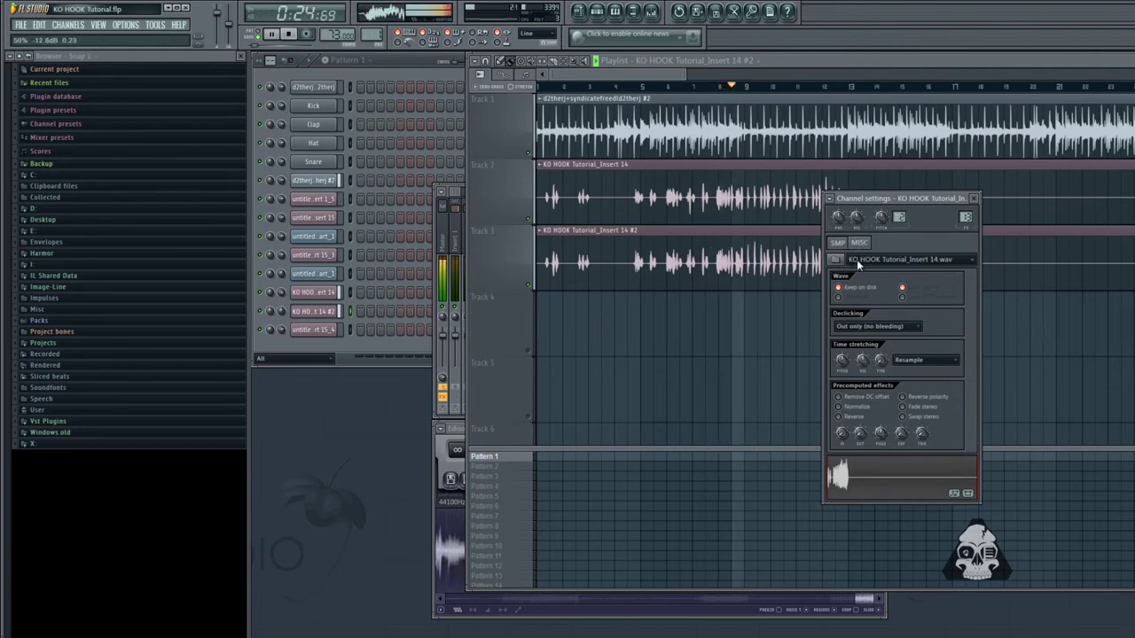
pyautogui.click(290, 33)
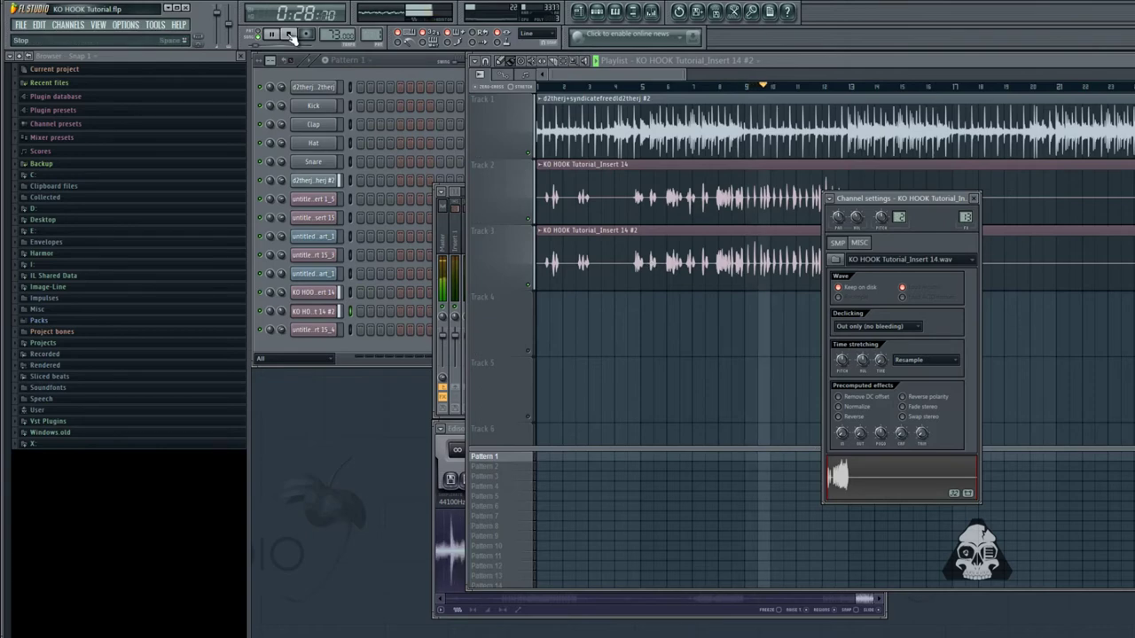
# Copy the KO HOOK Tutorial_Insert 14 #2 clip from Track 3 onto Track 4
pyautogui.click(455, 191)
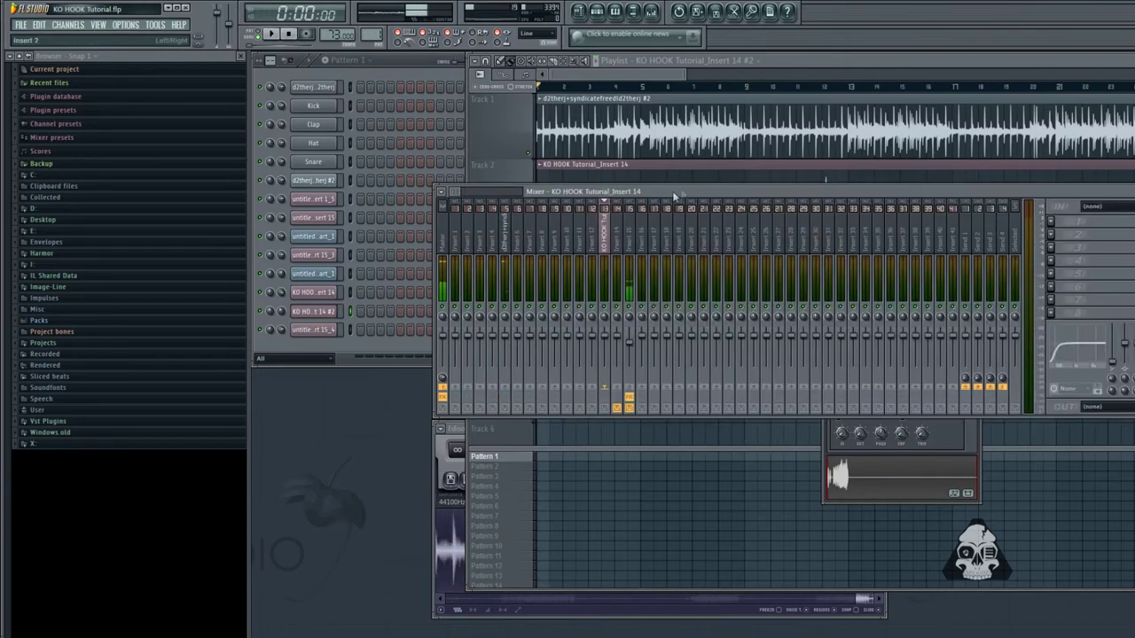
pyautogui.doubleClick(670, 168)
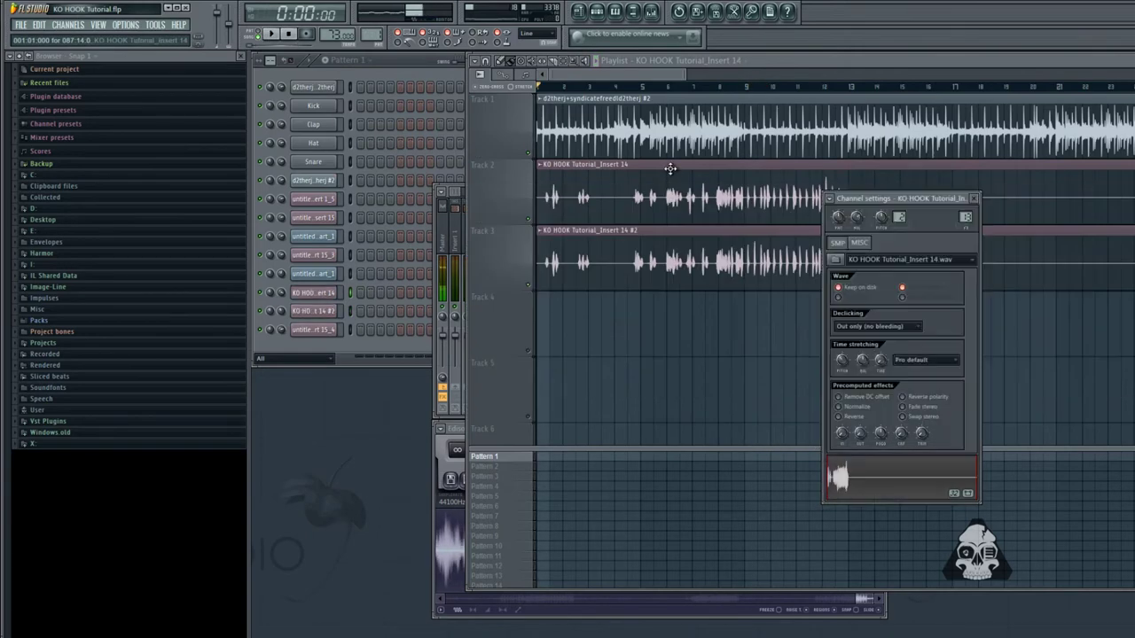
pyautogui.keyDown('ctrl'); pyautogui.click(659, 256); pyautogui.keyUp('ctrl')
pyautogui.moveTo(629, 250); pyautogui.dragTo(625, 347)
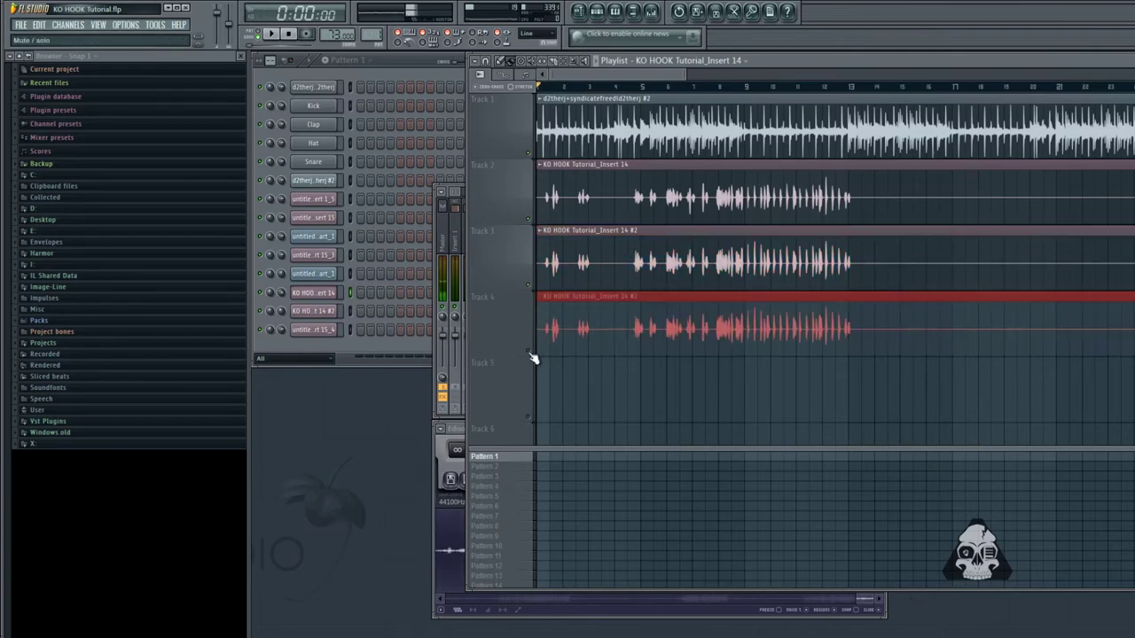
# Make the Track 4 hook clip unique as its own sample, and mute Tracks 3 and 4
pyautogui.click(545, 303)
pyautogui.click(674, 321)
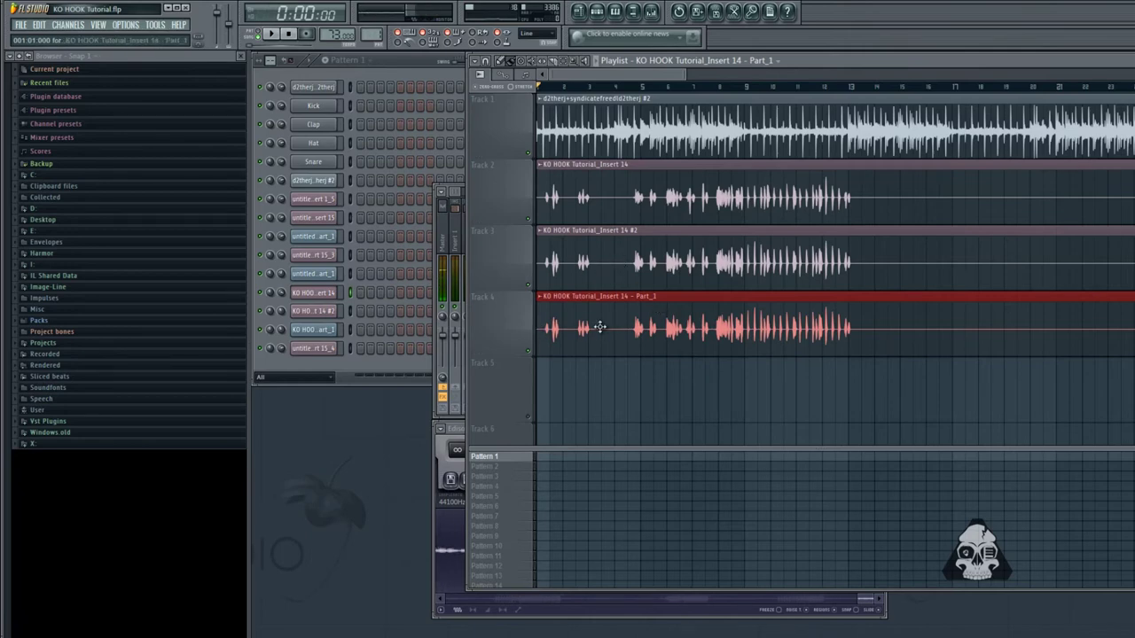
pyautogui.doubleClick(674, 188)
pyautogui.click(528, 284)
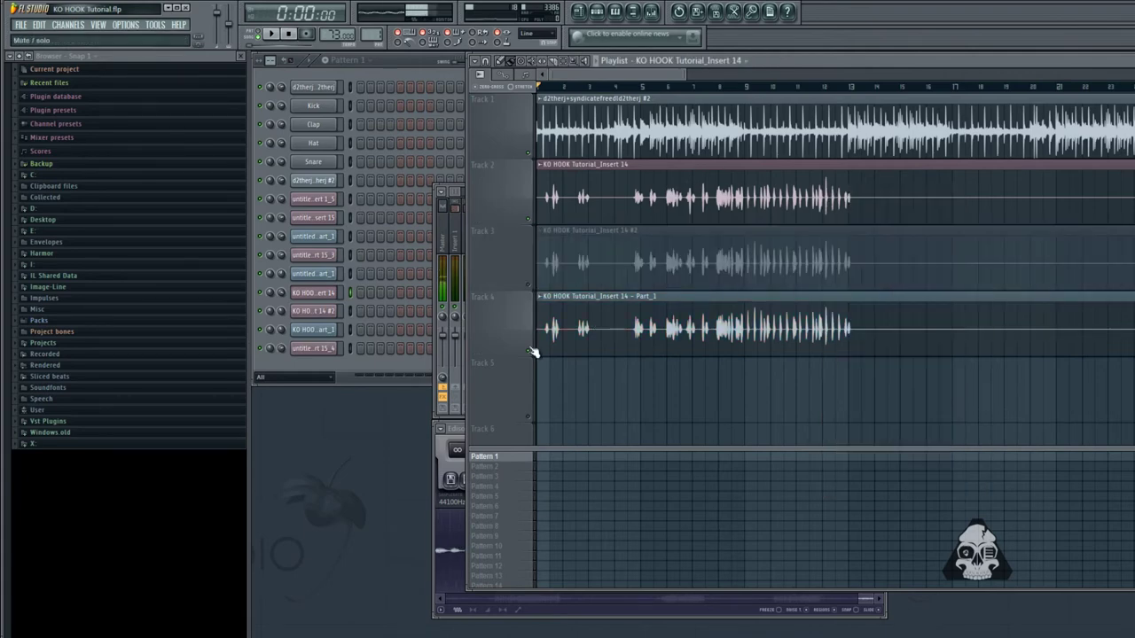
pyautogui.click(528, 351)
# Play the beat with only the Track 2 hook from bar 5, open the hook's channel settings, and stop playback
pyautogui.doubleClick(601, 188)
pyautogui.click(631, 86)
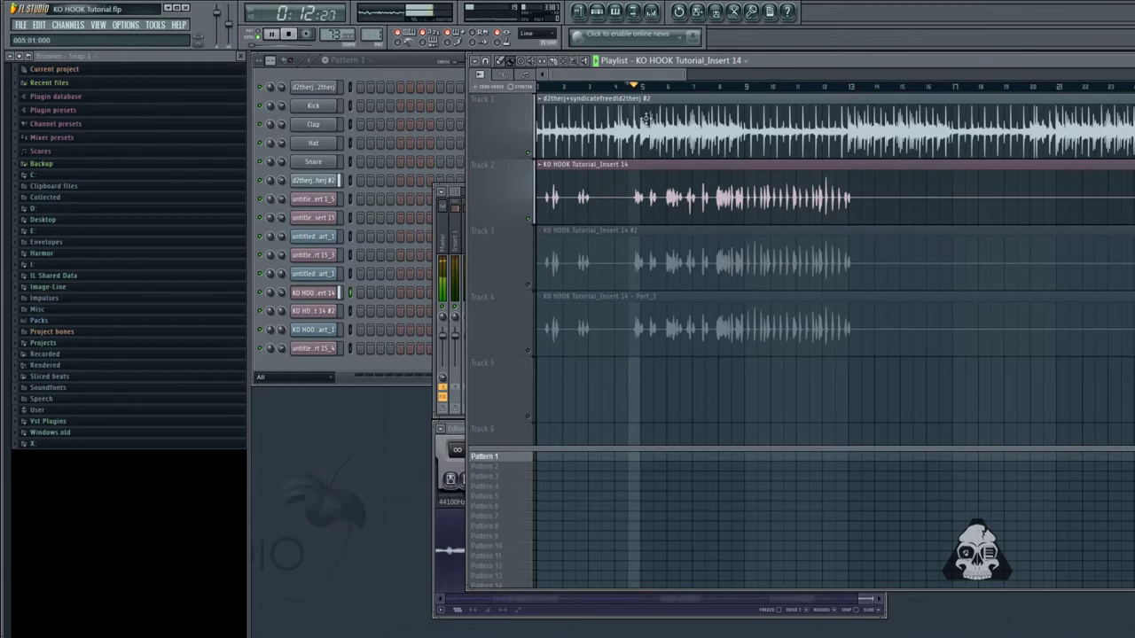
pyautogui.doubleClick(613, 188)
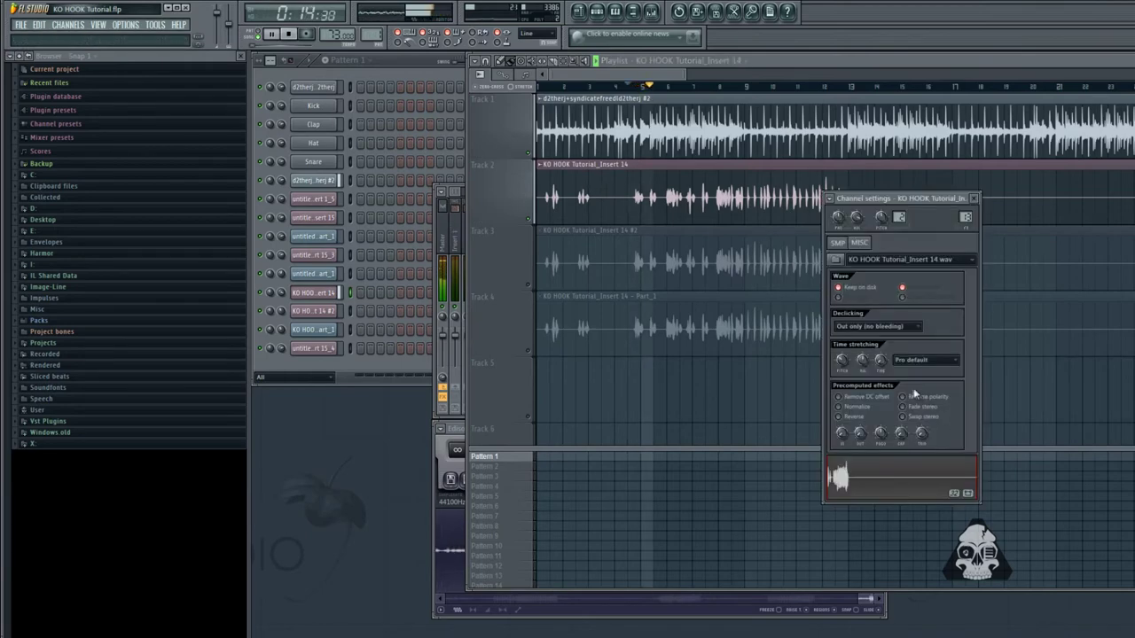
pyautogui.press('space')
# Reset the Track 2 hook's stretching pitch, play it back, and set its time stretching method to Resample
pyautogui.click(838, 353)
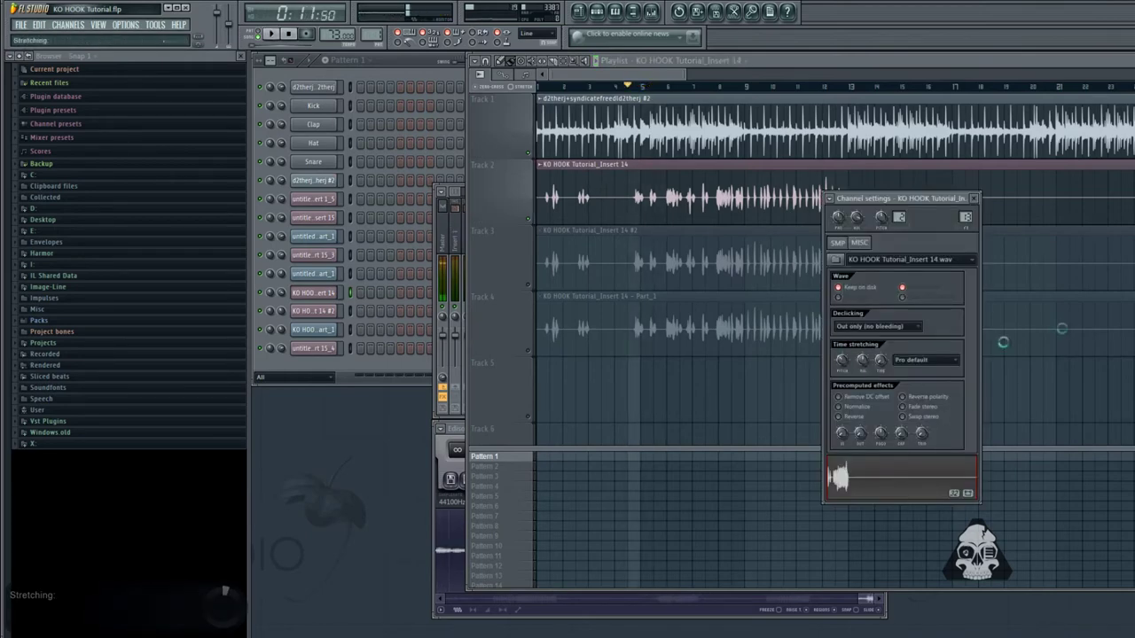
pyautogui.press('space')
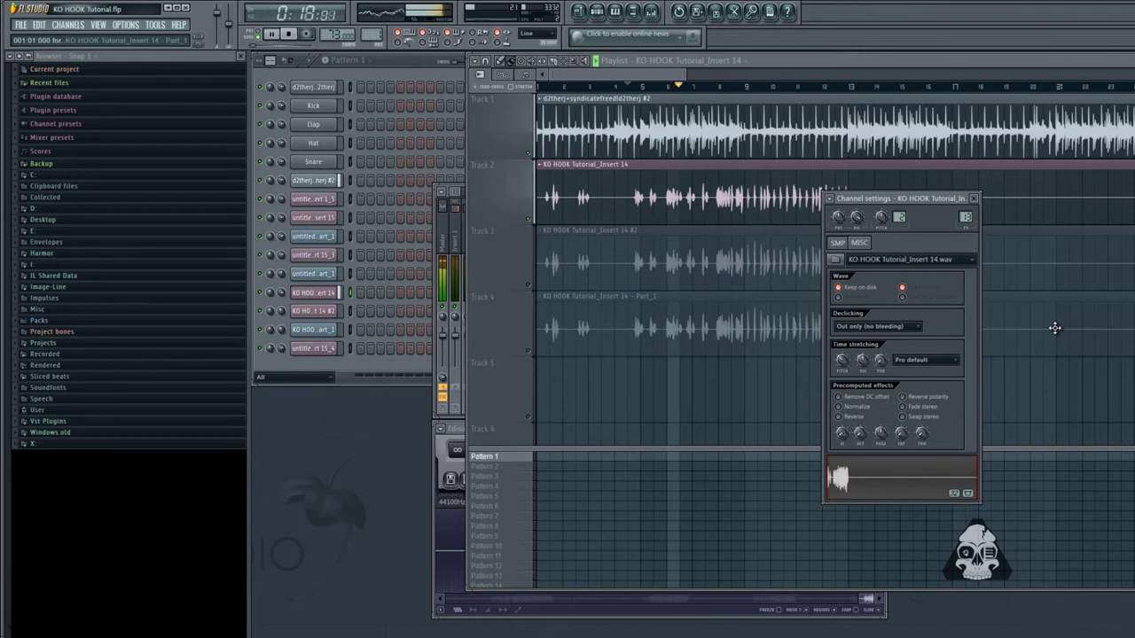
pyautogui.press('space')
pyautogui.click(921, 360)
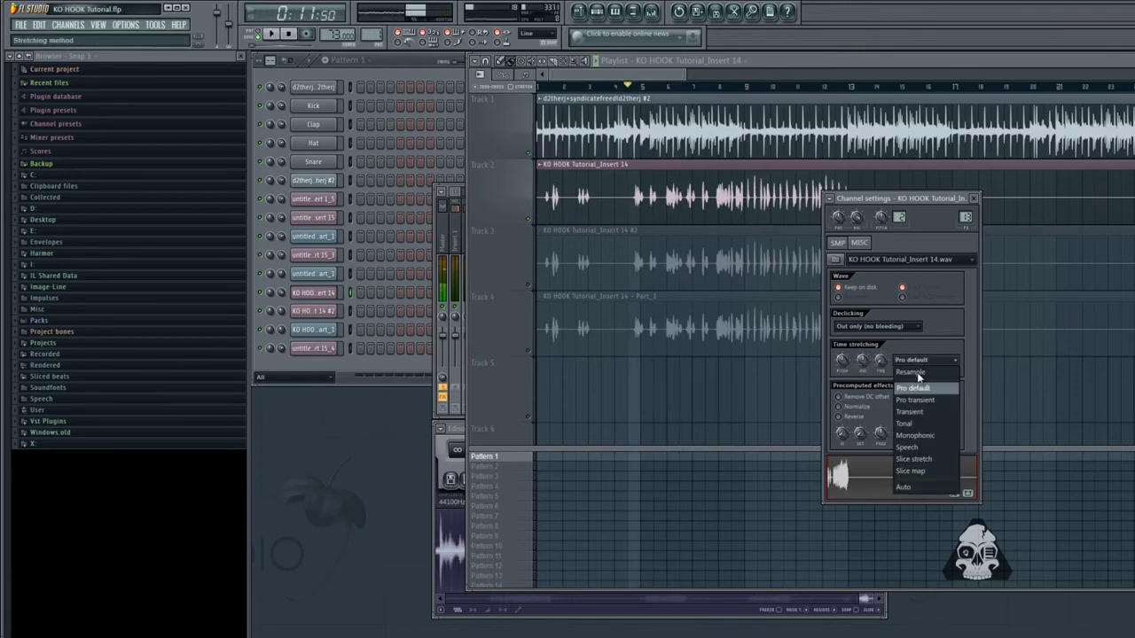
pyautogui.click(938, 373)
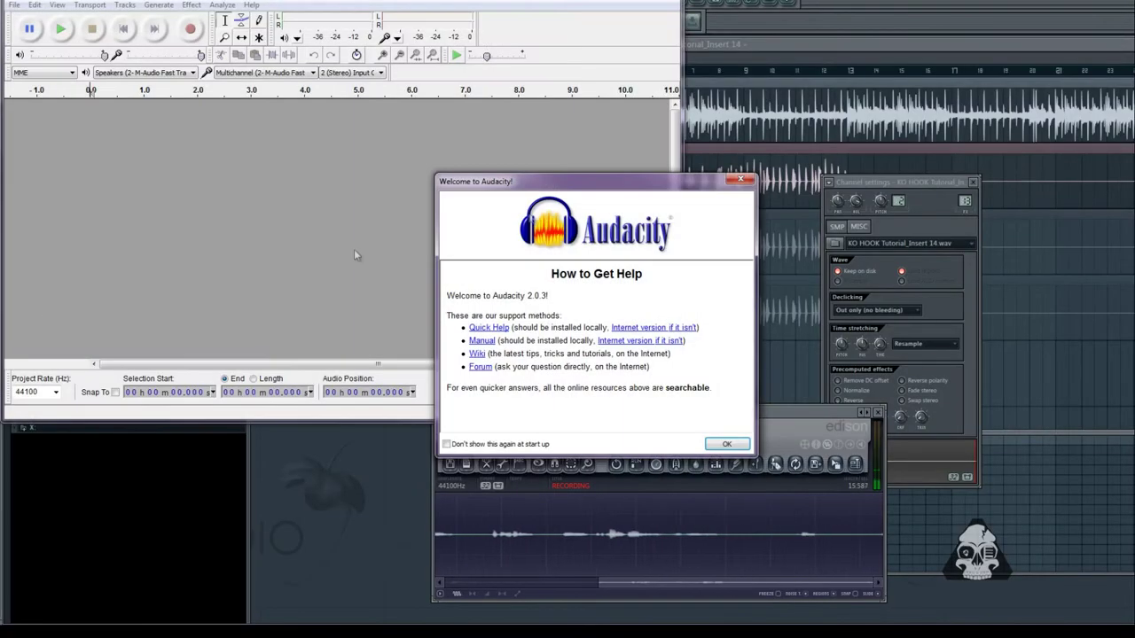
# Switch to Audacity and import the KO HOOK Tutorial_Insert 14 sample, reading the file directly from the original
pyautogui.click(726, 443)
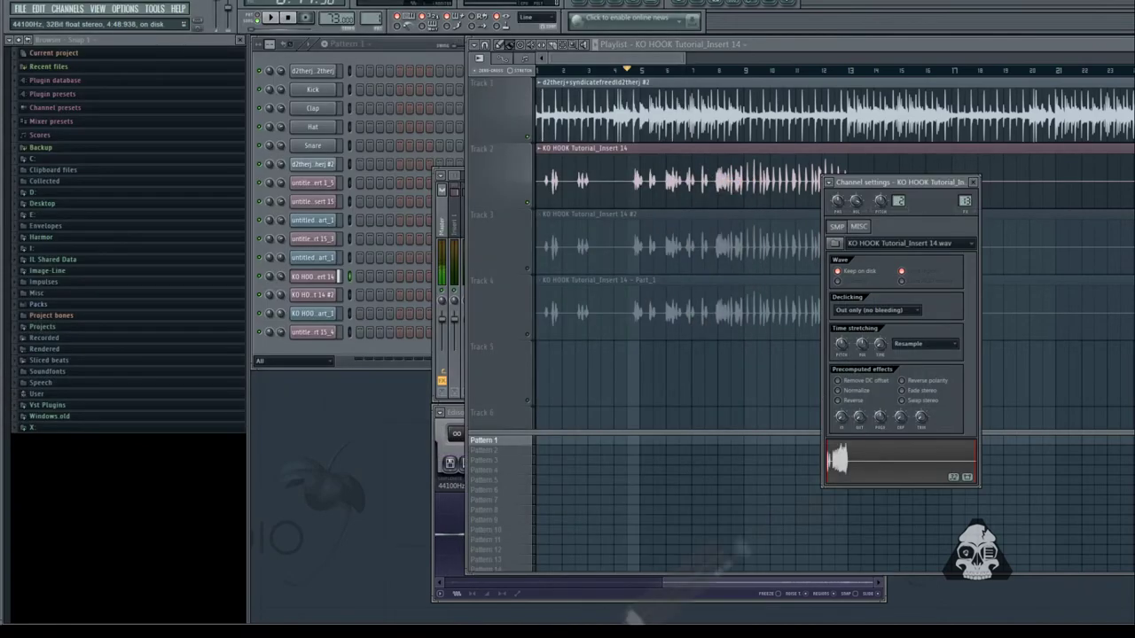
pyautogui.moveTo(633, 619); pyautogui.dragTo(316, 183)
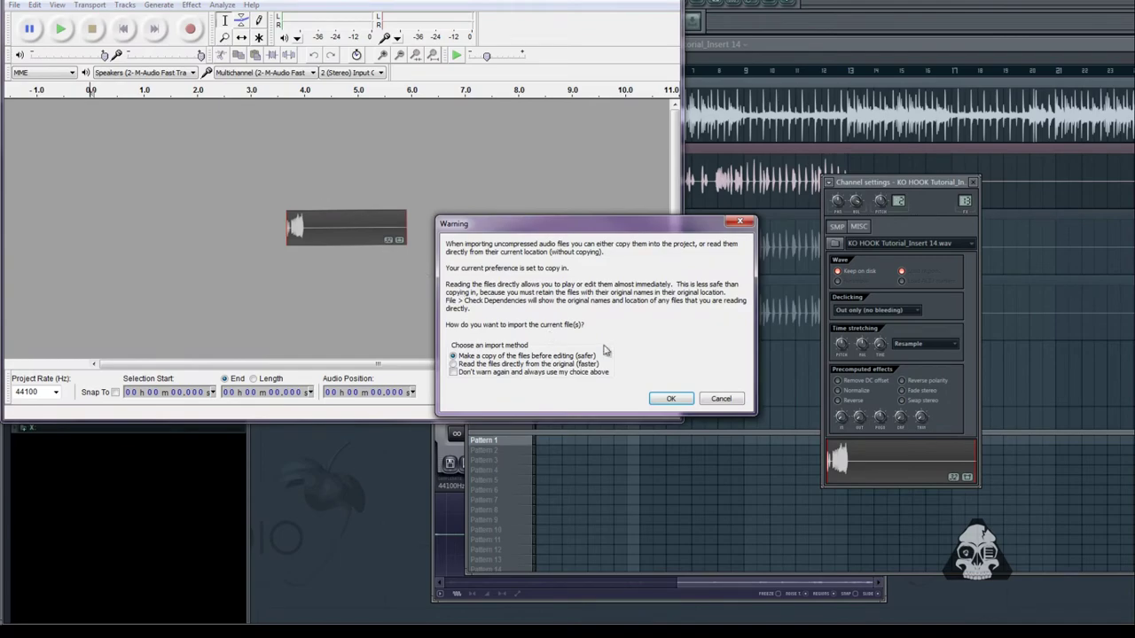
pyautogui.click(460, 366)
pyautogui.press('Return')
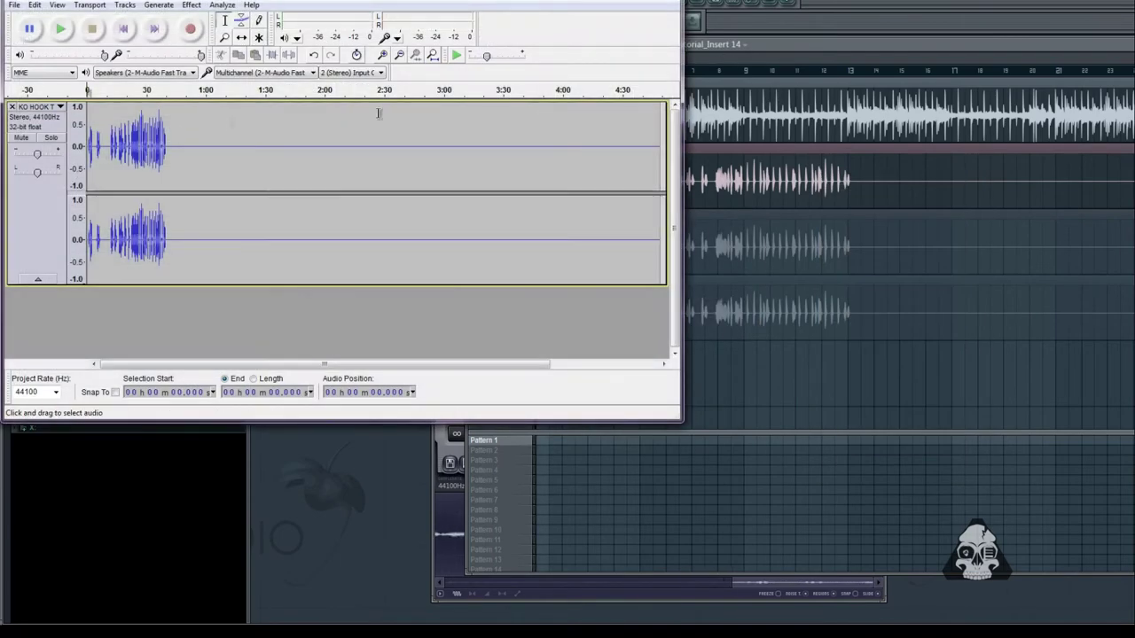
# Apply Change Pitch with a -12 percent change to the entire hook vocal, and listen to a few seconds of it
pyautogui.hotkey('ctrl', 'a')
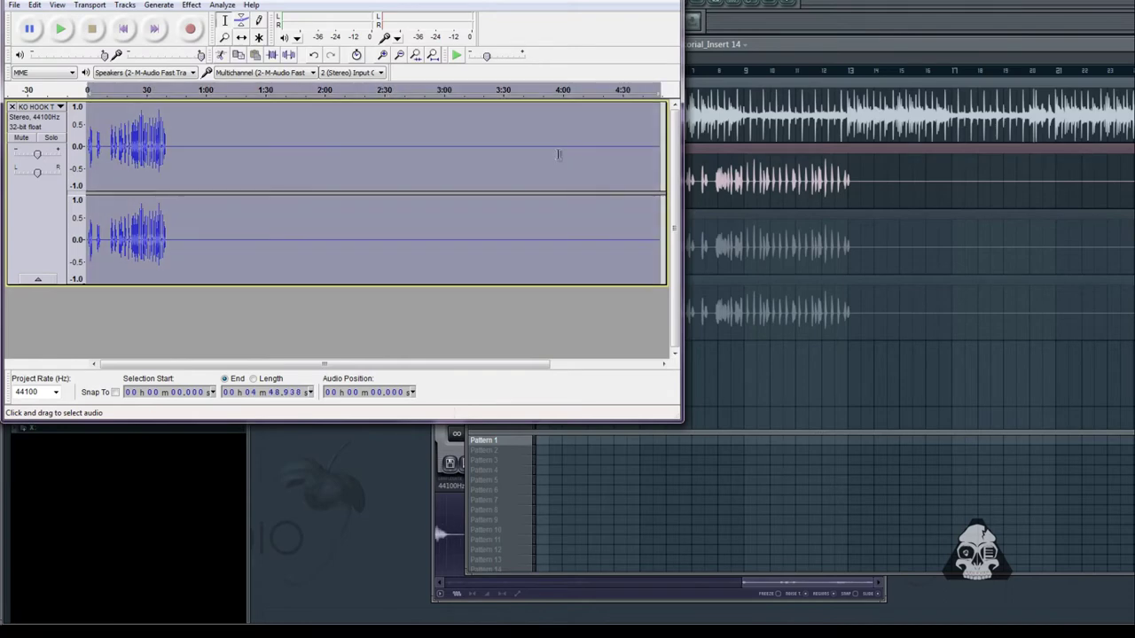
pyautogui.click(191, 6)
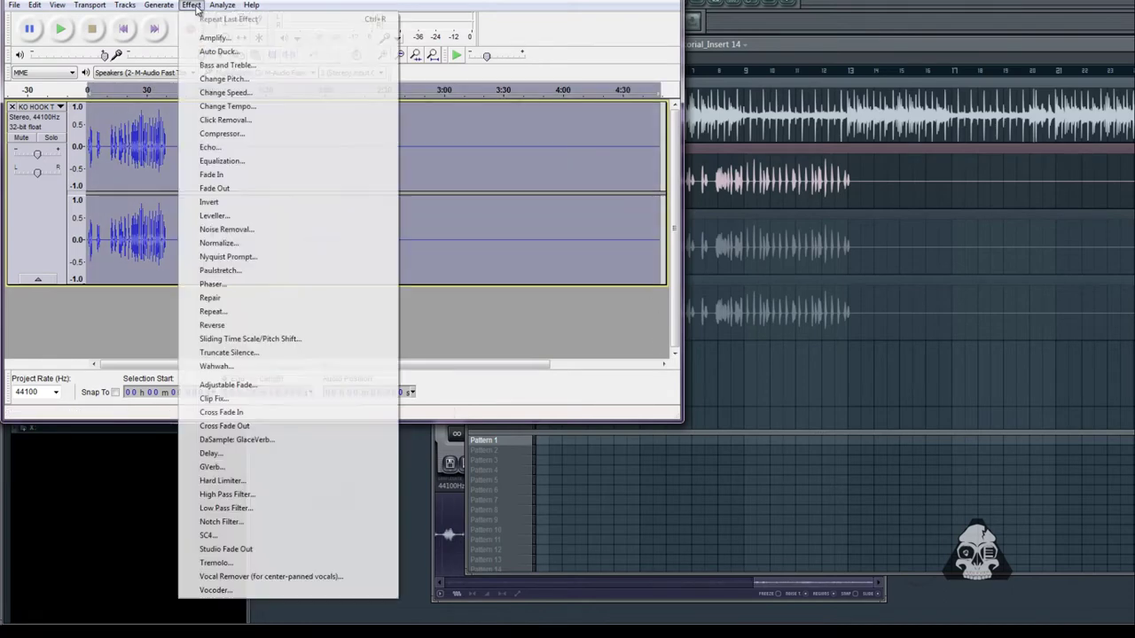
pyautogui.click(241, 79)
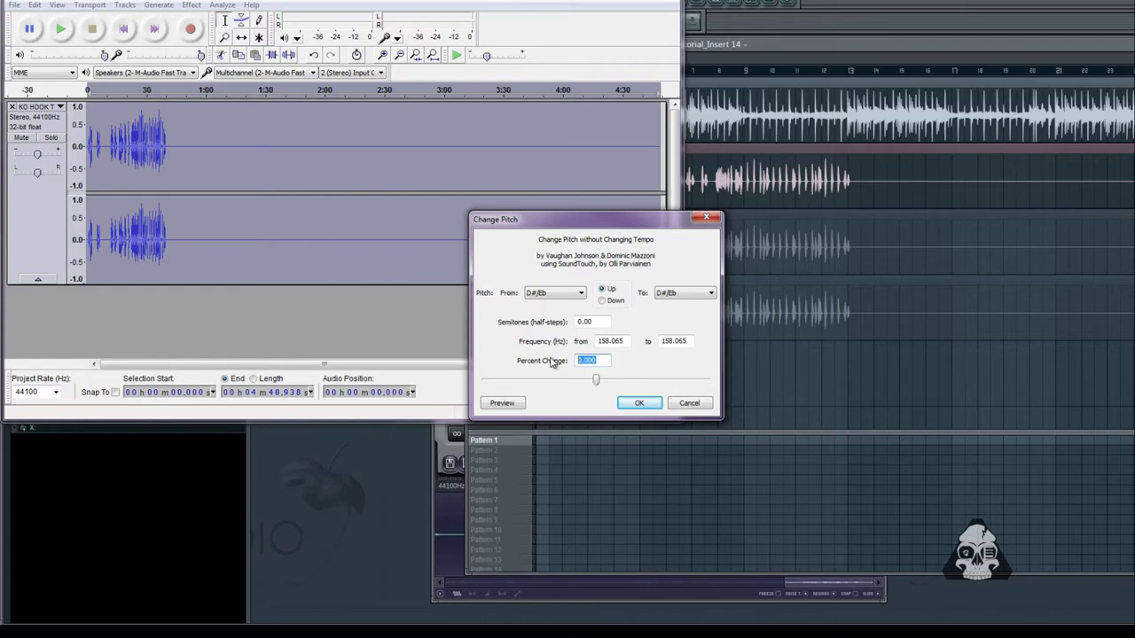
pyautogui.write('-12')
pyautogui.click(636, 403)
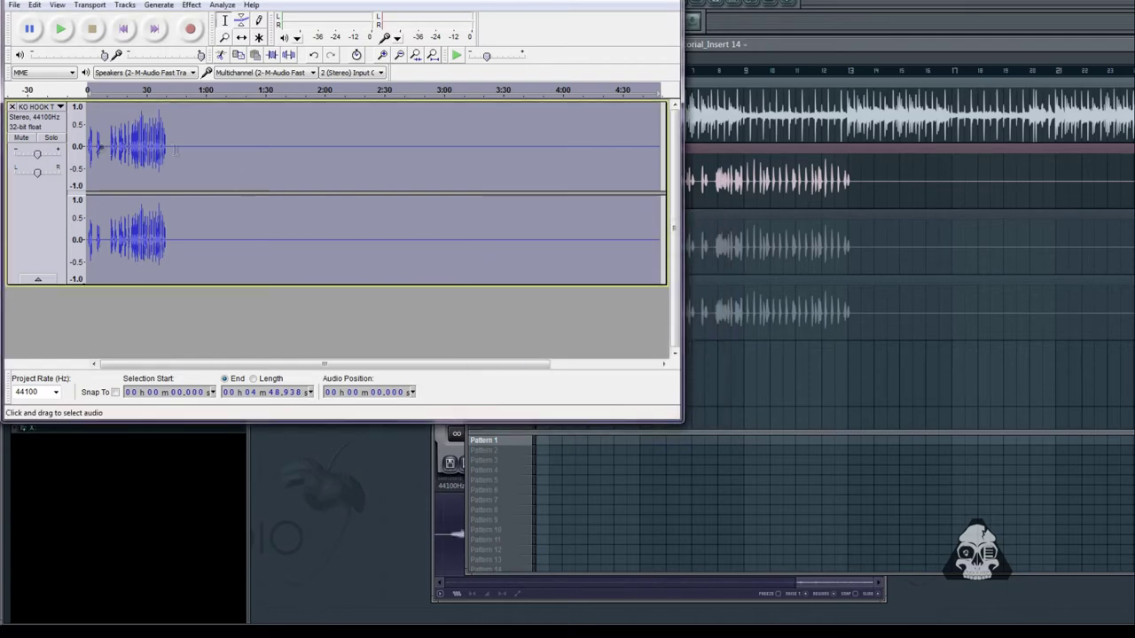
pyautogui.click(61, 29)
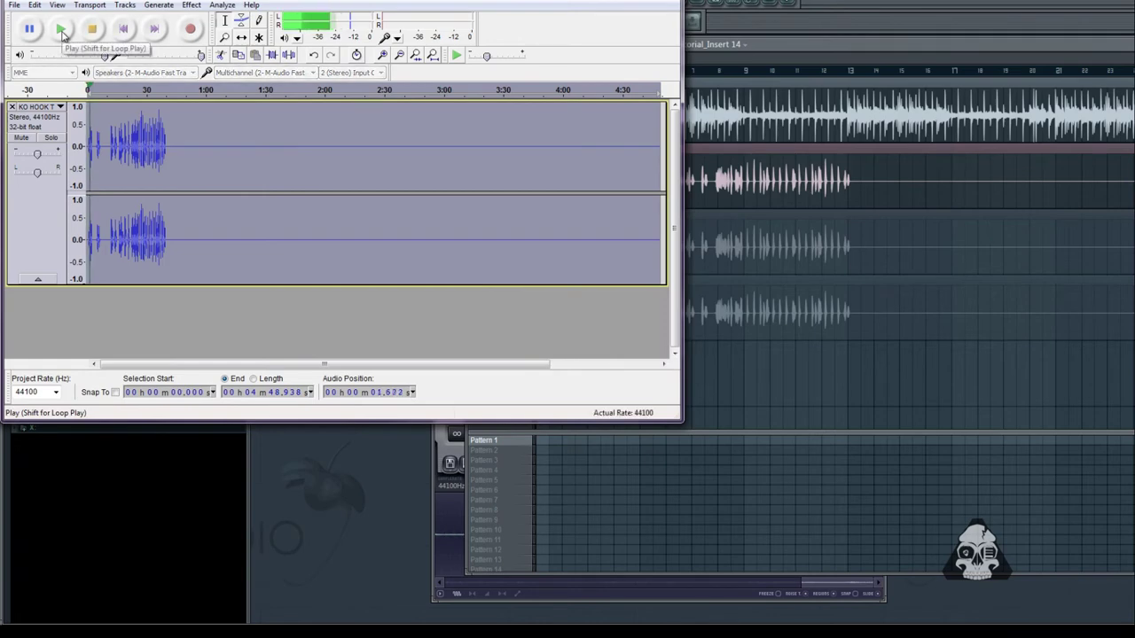
pyautogui.click(93, 30)
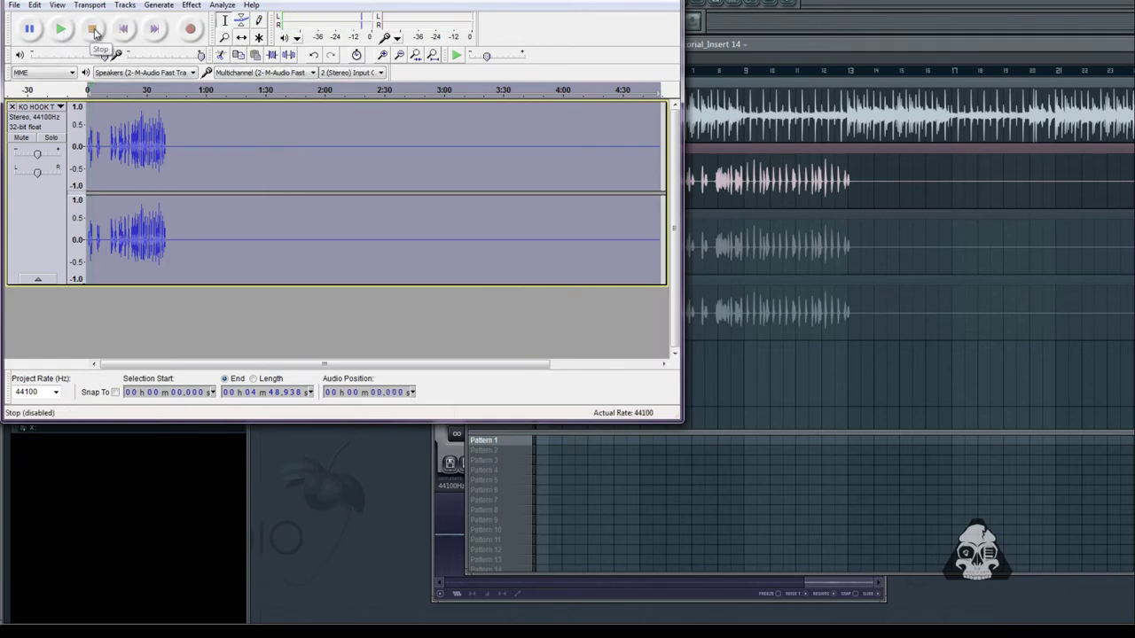
# Apply Change Pitch again with a -20 percent change to the hook vocal, and play it back
pyautogui.click(191, 5)
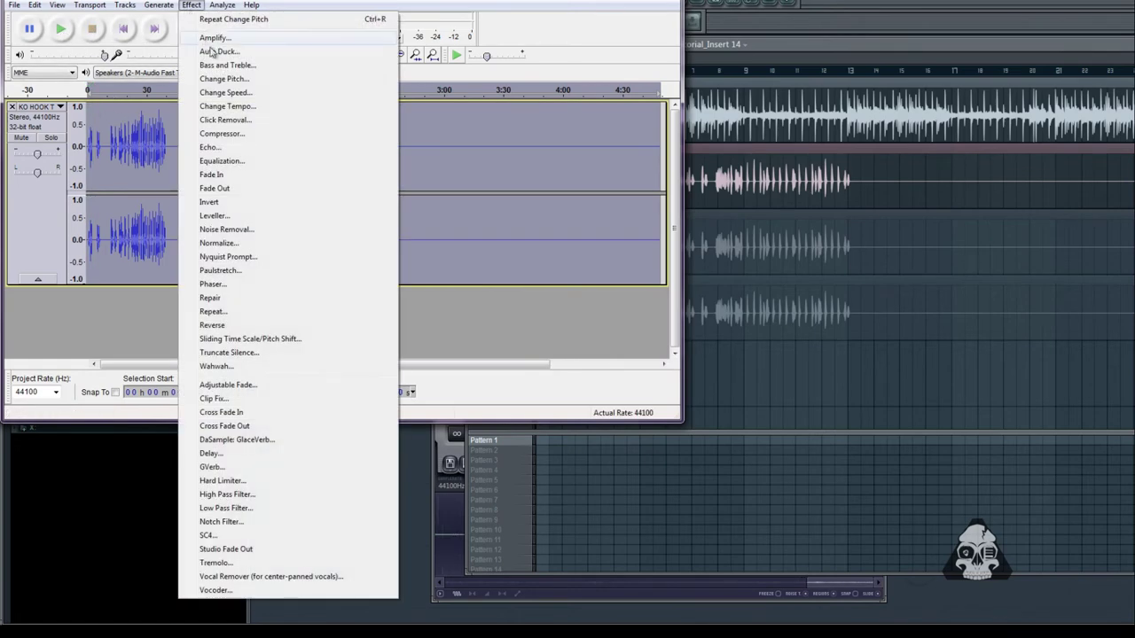
pyautogui.click(212, 79)
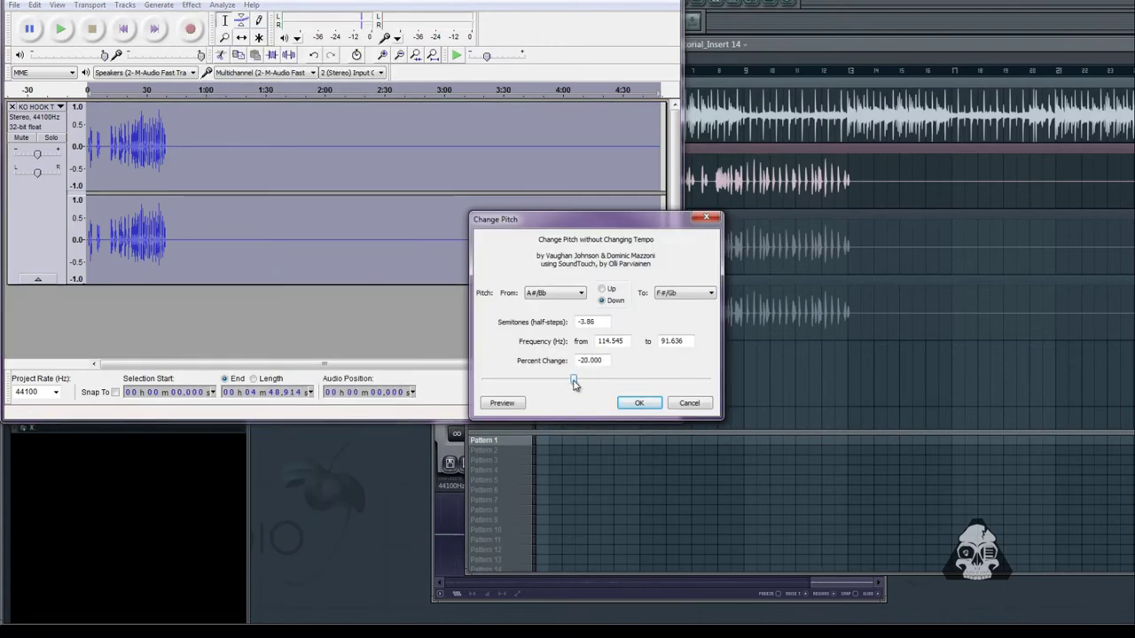
pyautogui.click(639, 402)
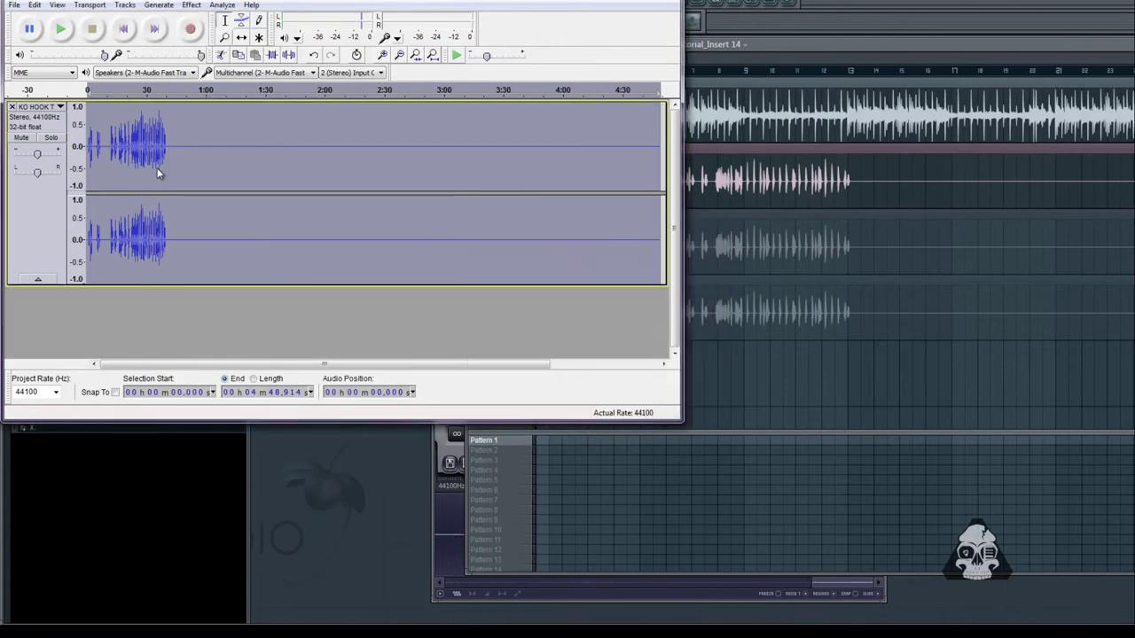
pyautogui.click(61, 34)
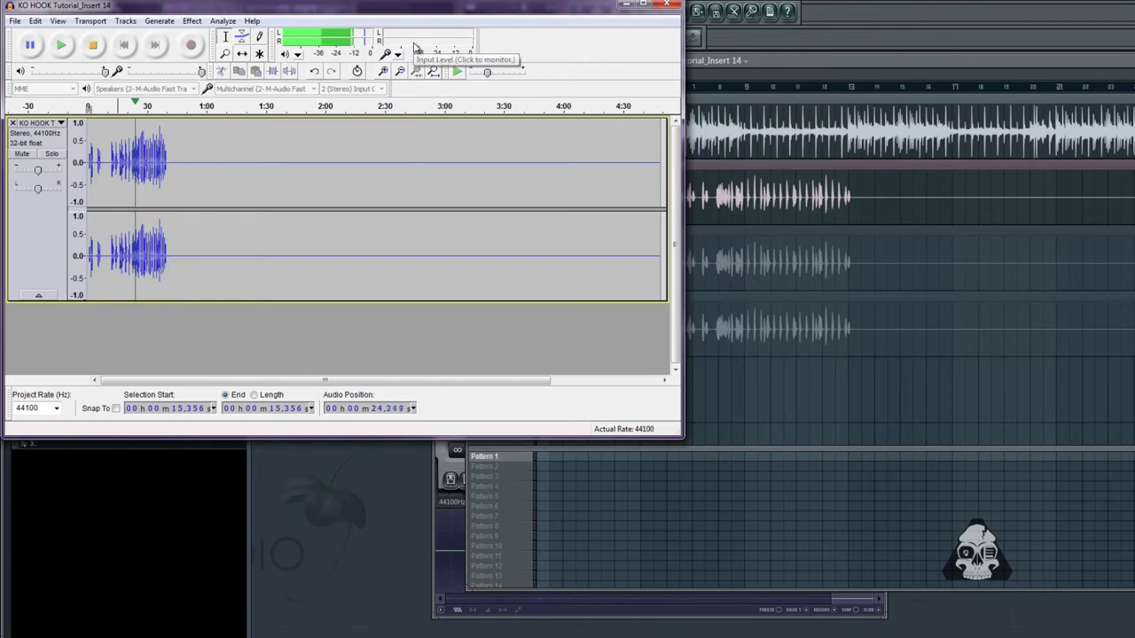
pyautogui.press('space')
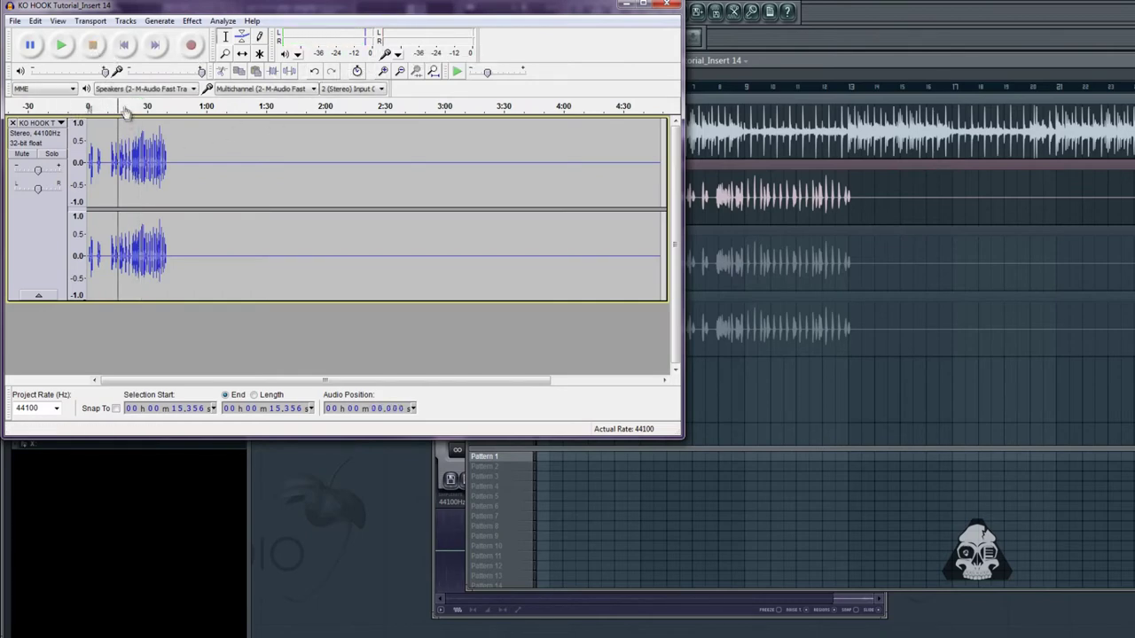
# Export the lowered vocal to the Desktop as a 16-bit PCM WAV named KO HOOK Tutorial_Hook Chop Low
pyautogui.click(15, 20)
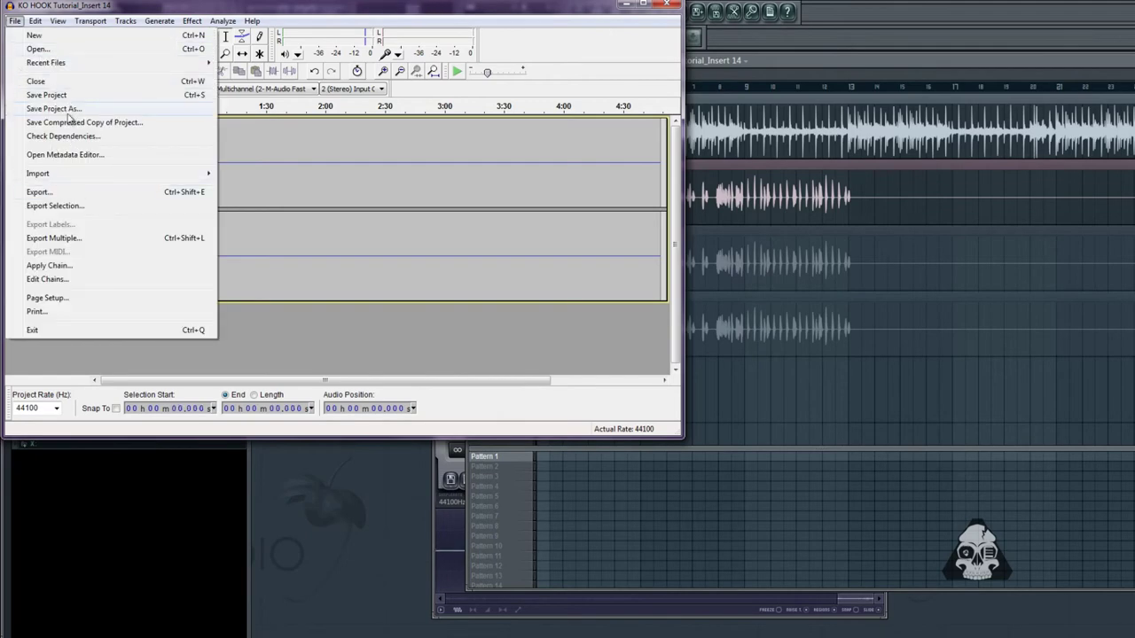
pyautogui.click(56, 205)
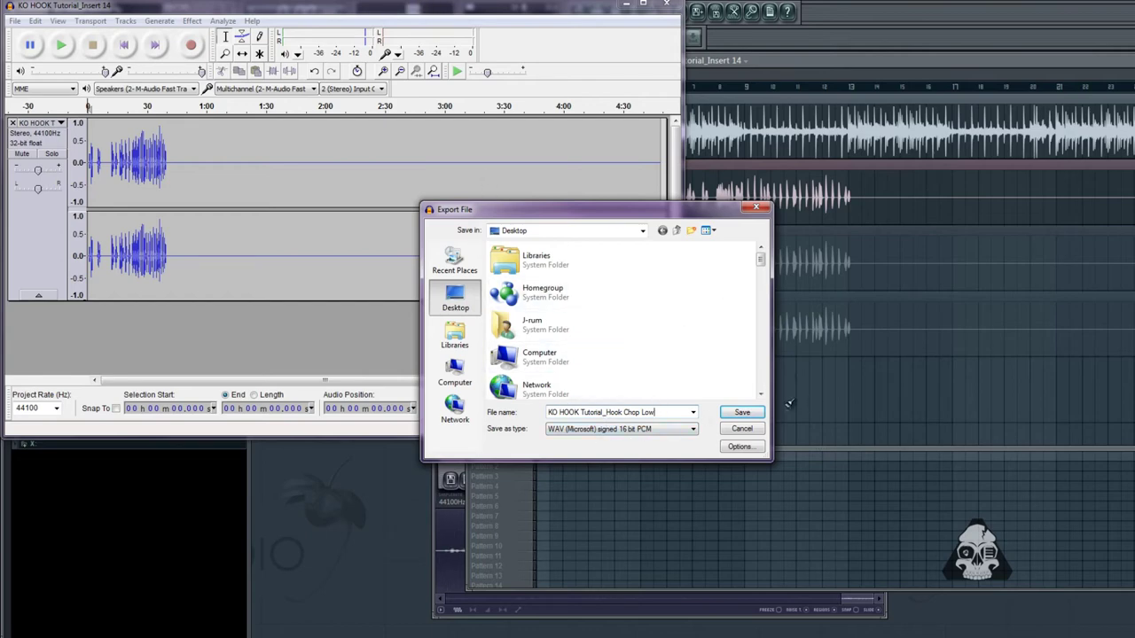
pyautogui.click(739, 413)
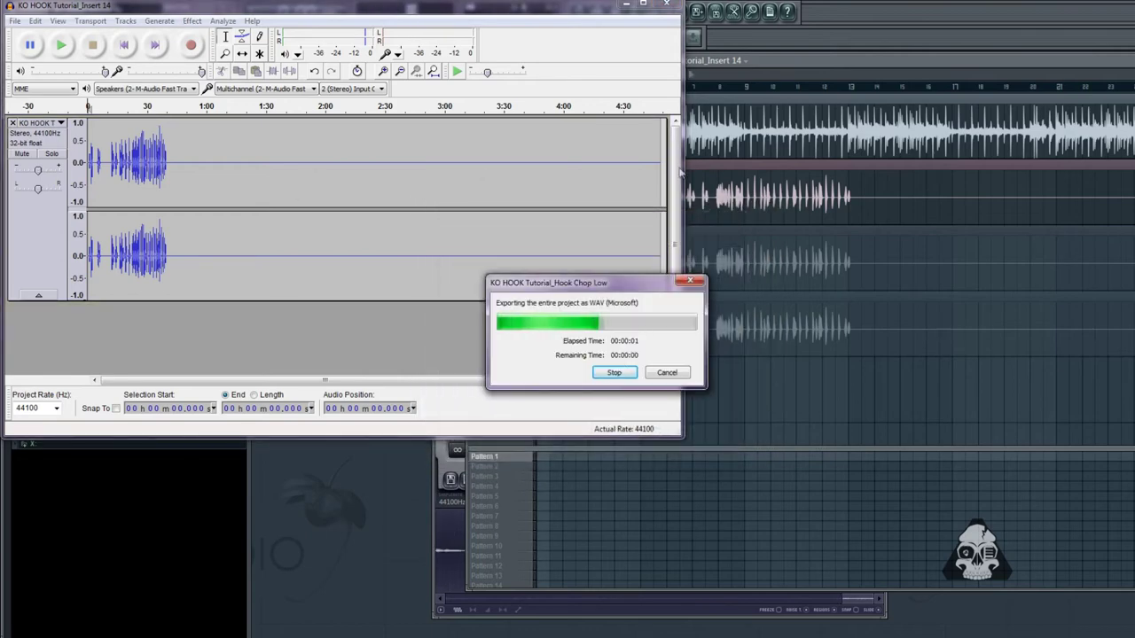
pyautogui.click(607, 365)
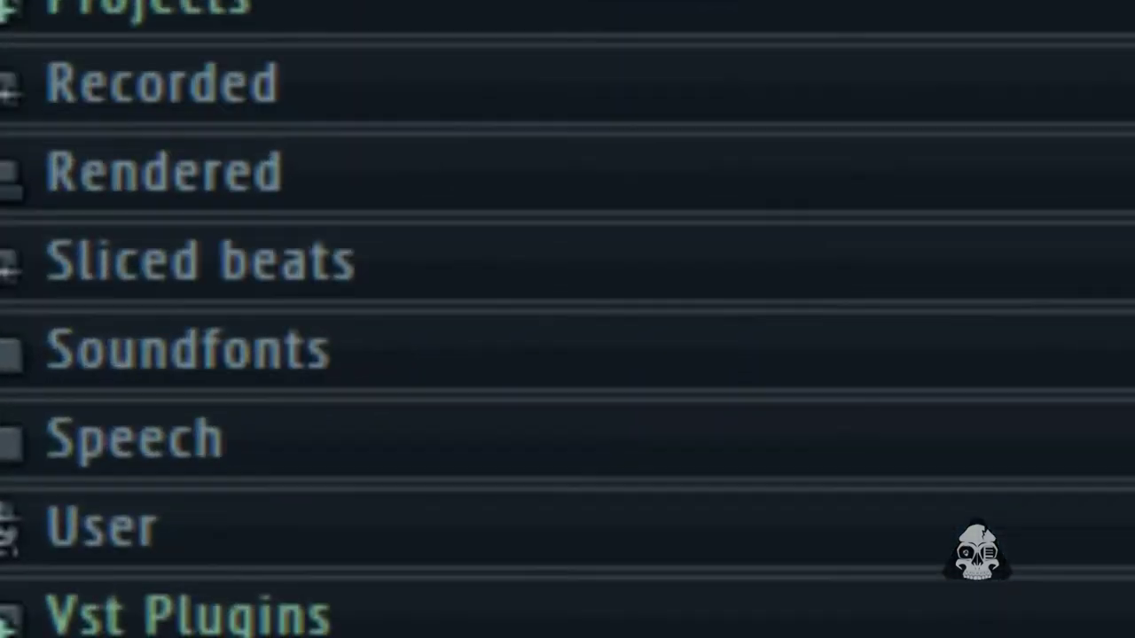
# Back in FL Studio, find KO HOOK Tutorial_Hook Chop Low among the Desktop files and place it at the start of Track 5
pyautogui.scroll(-15, 633, 255)
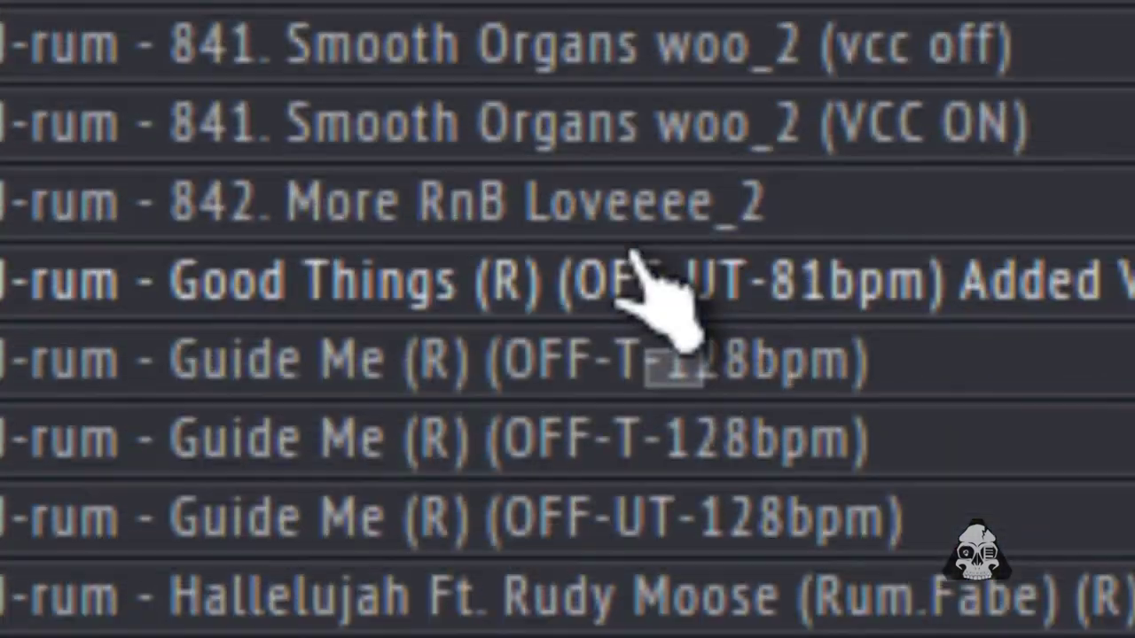
pyautogui.scroll(-10, 633, 255)
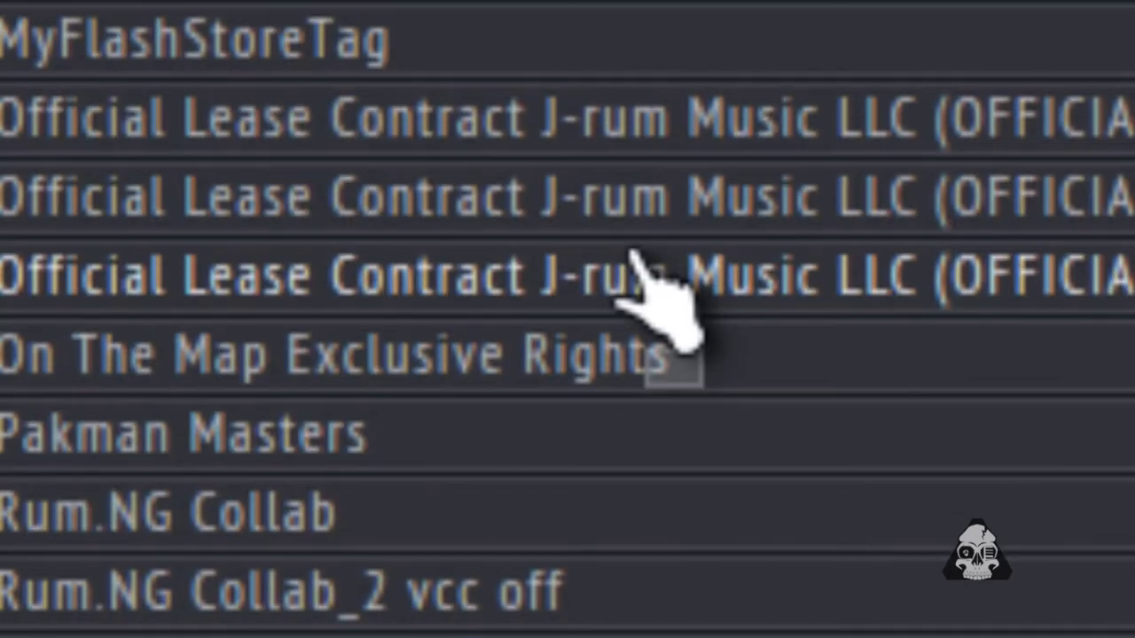
pyautogui.scroll(3, 645, 273)
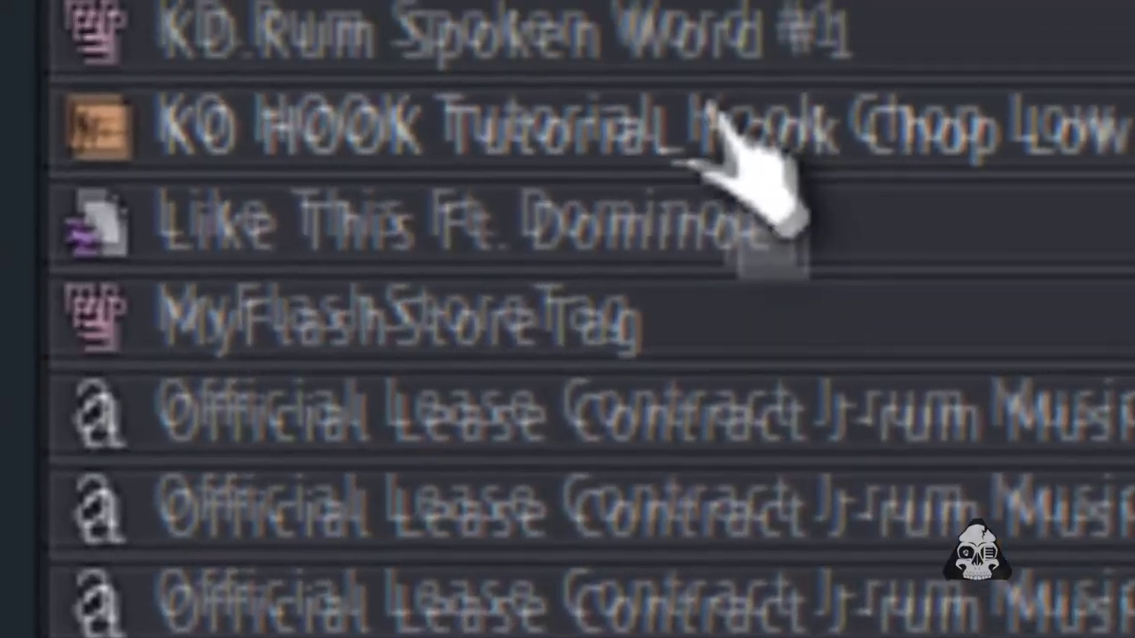
pyautogui.click(711, 120)
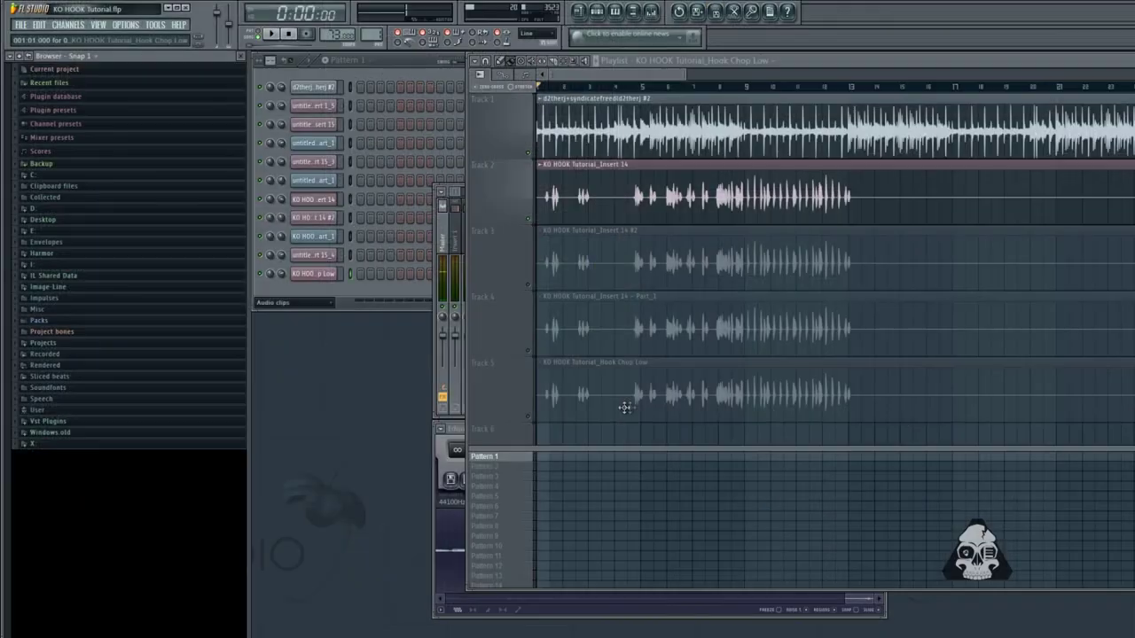
# Mute Track 2, enable Track 5, and route the Hook Chop Low channel to the KO HOOK Tutorial_Insert 14 mixer track
pyautogui.click(530, 219)
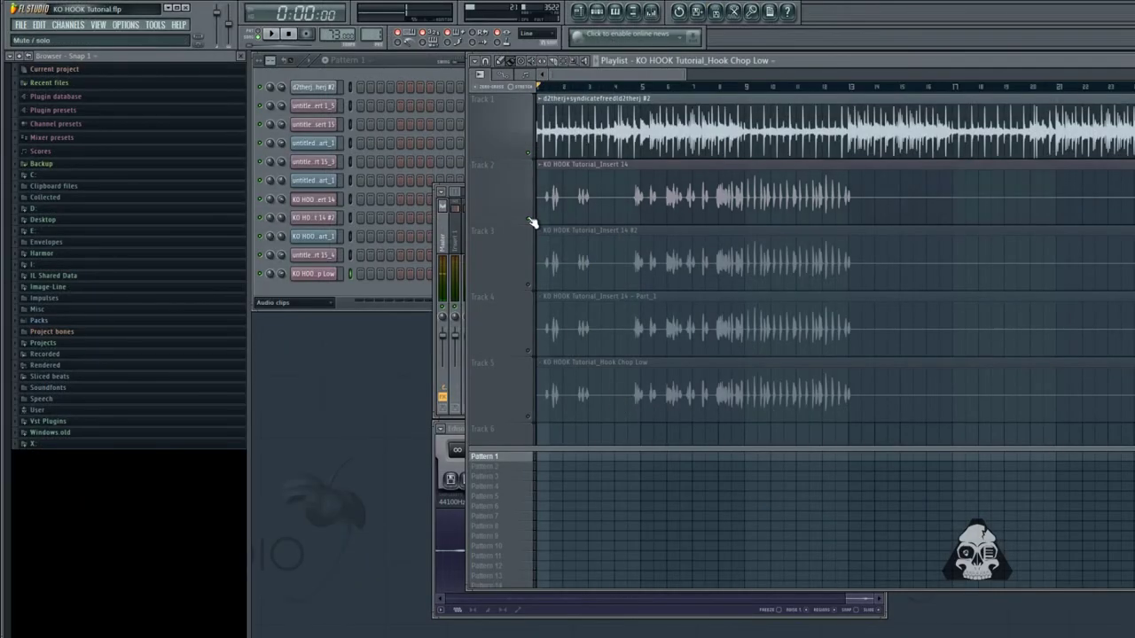
pyautogui.click(529, 416)
pyautogui.doubleClick(557, 399)
pyautogui.moveTo(966, 217)
pyautogui.mouseDown()
pyautogui.moveTo(957, 158)
pyautogui.moveTo(956, 222)
pyautogui.mouseUp()
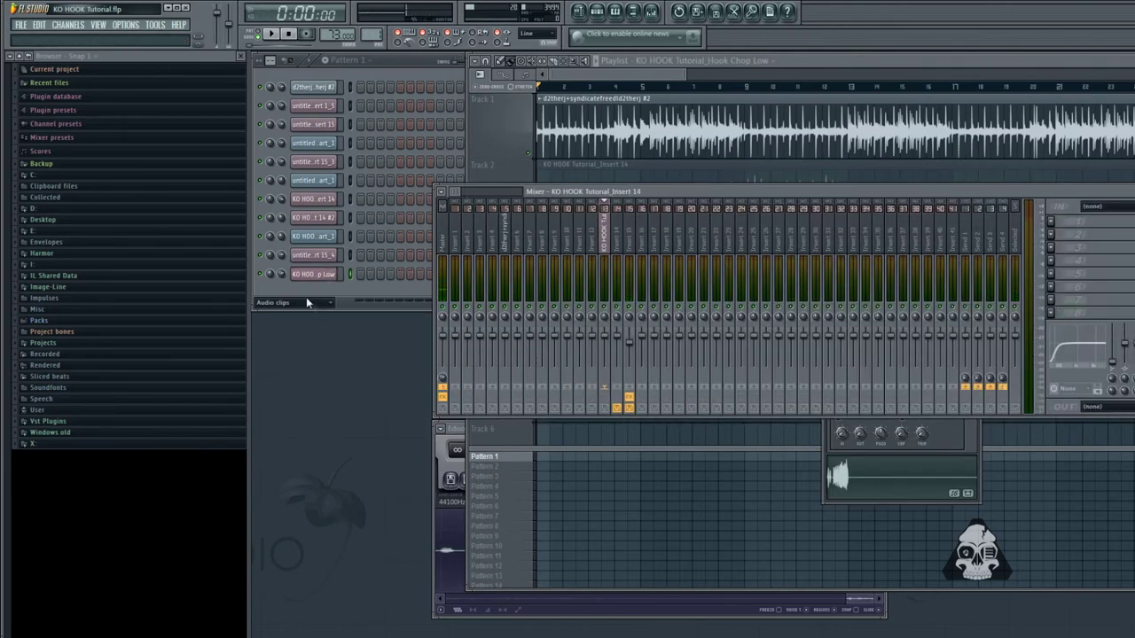
pyautogui.click(605, 60)
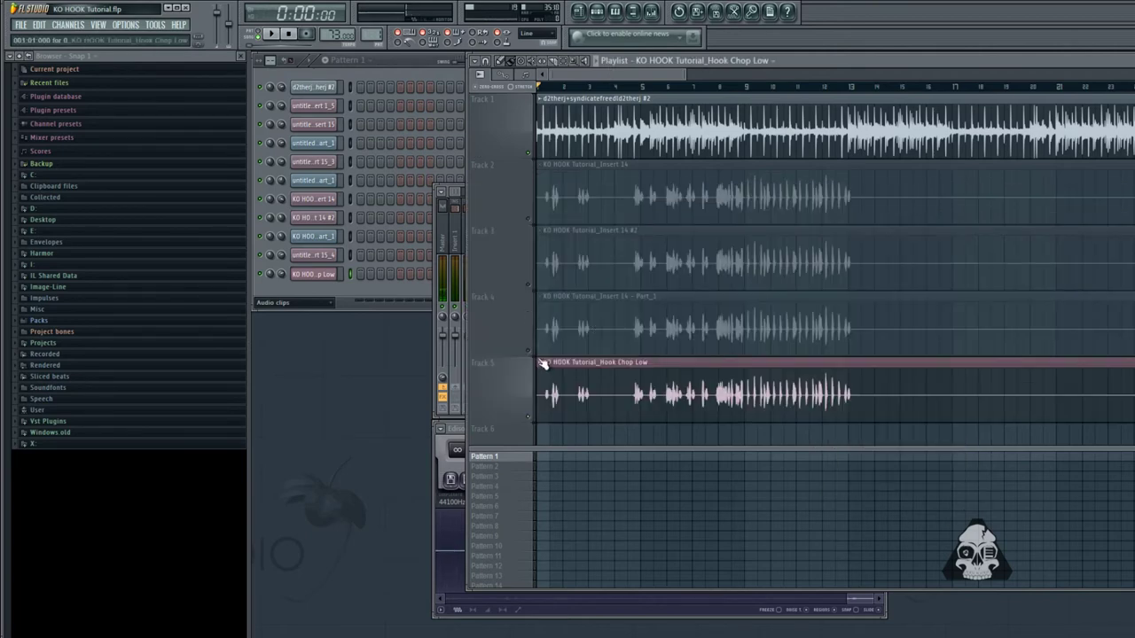
# Enable the hook copies on Tracks 3 and 4 alongside Track 5
pyautogui.doubleClick(608, 251)
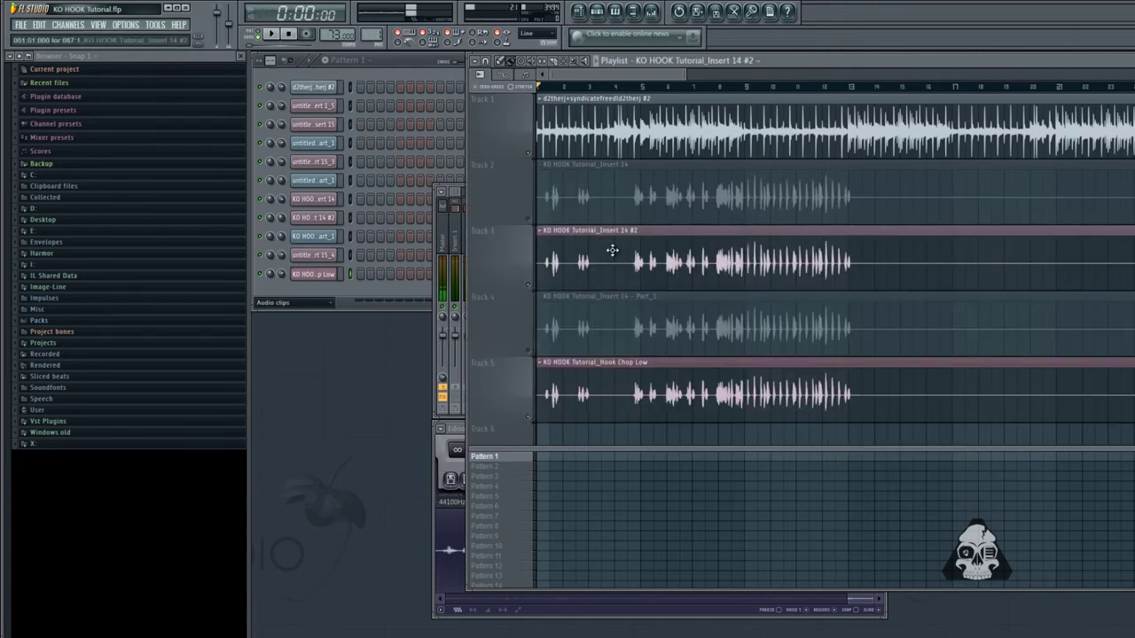
pyautogui.click(538, 358)
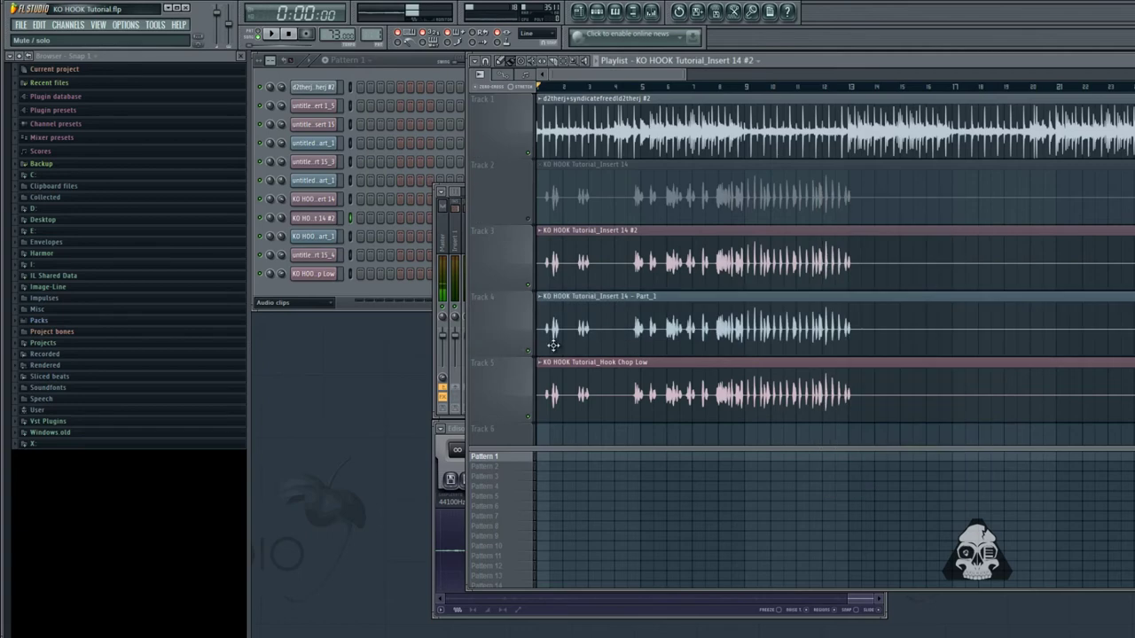
# Adjust the time-stretch pitch of the Track 4 hook copy and set its stretching mode to Pro default
pyautogui.doubleClick(597, 312)
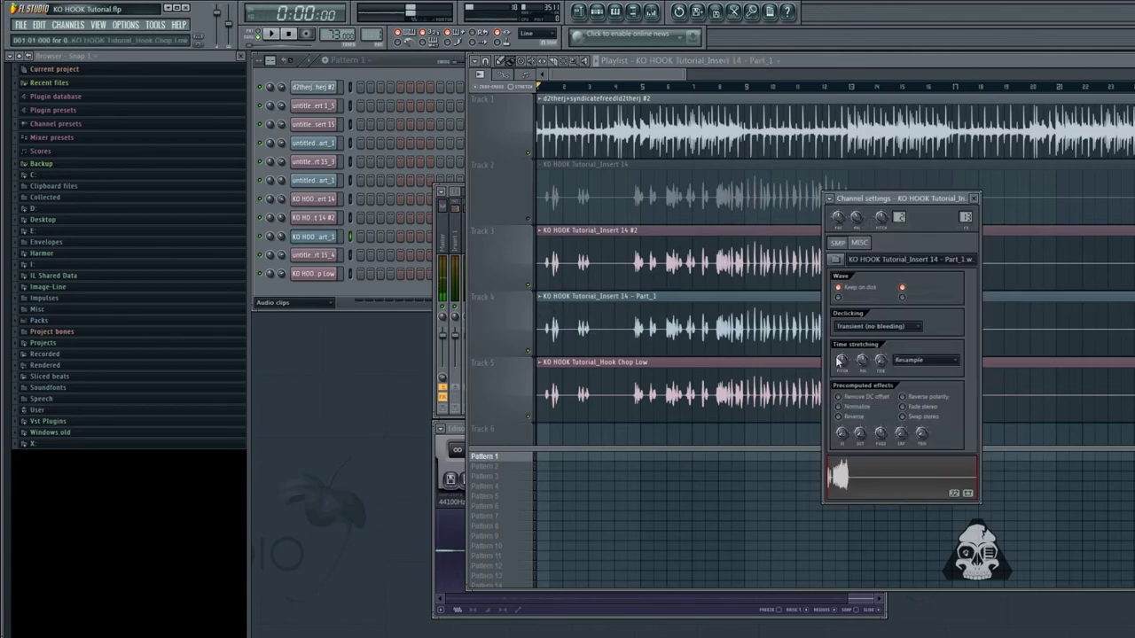
pyautogui.moveTo(830, 313); pyautogui.dragTo(824, 303)
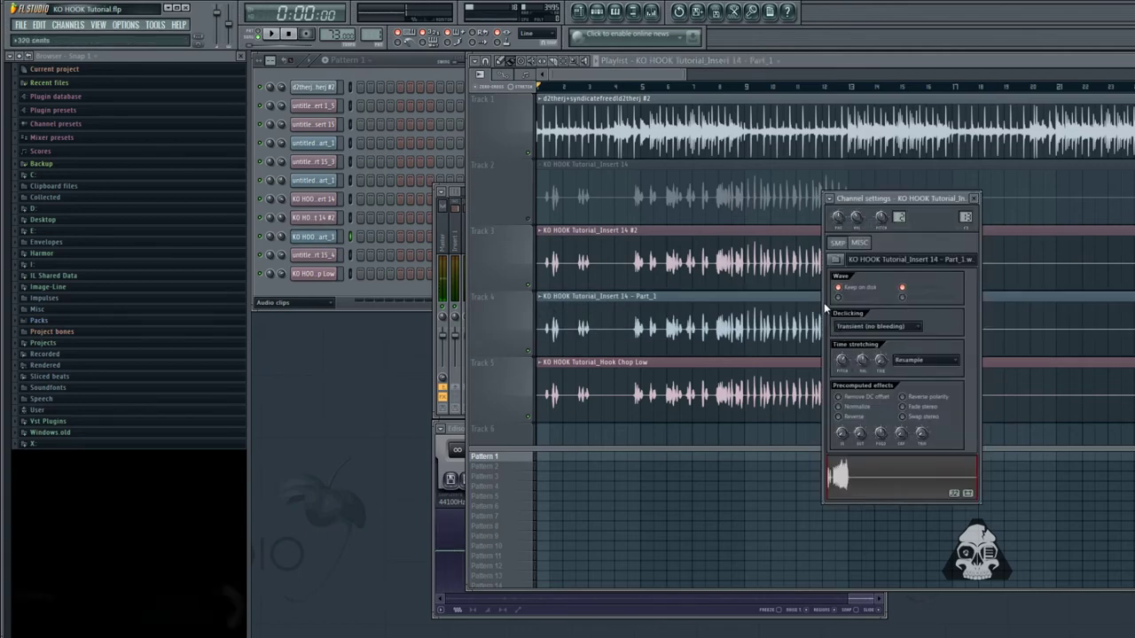
pyautogui.click(924, 363)
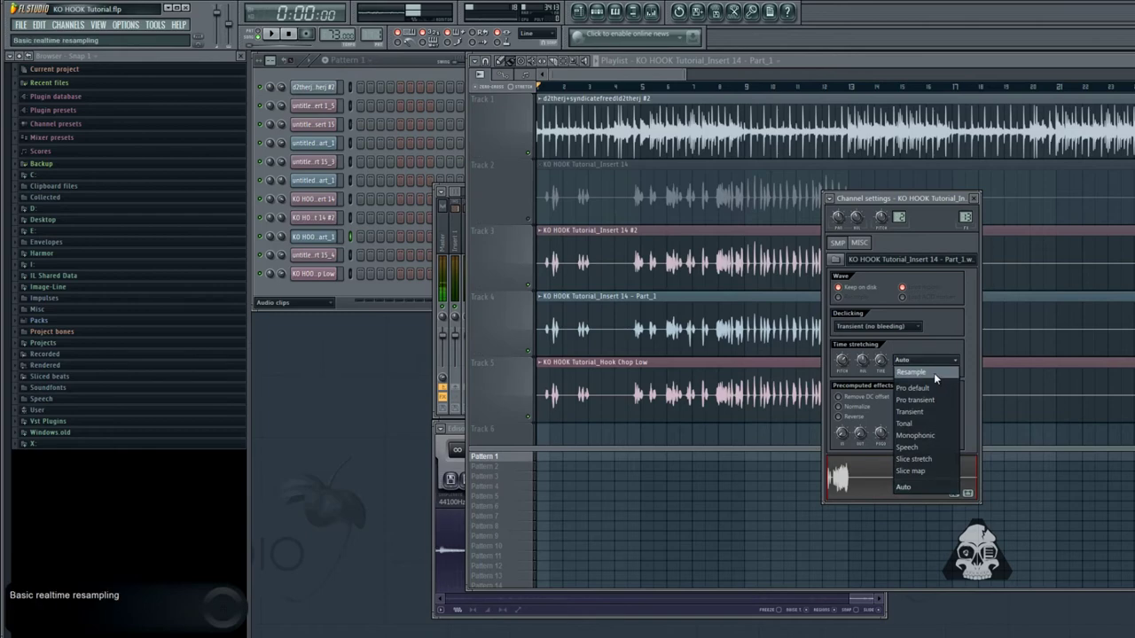
pyautogui.click(933, 373)
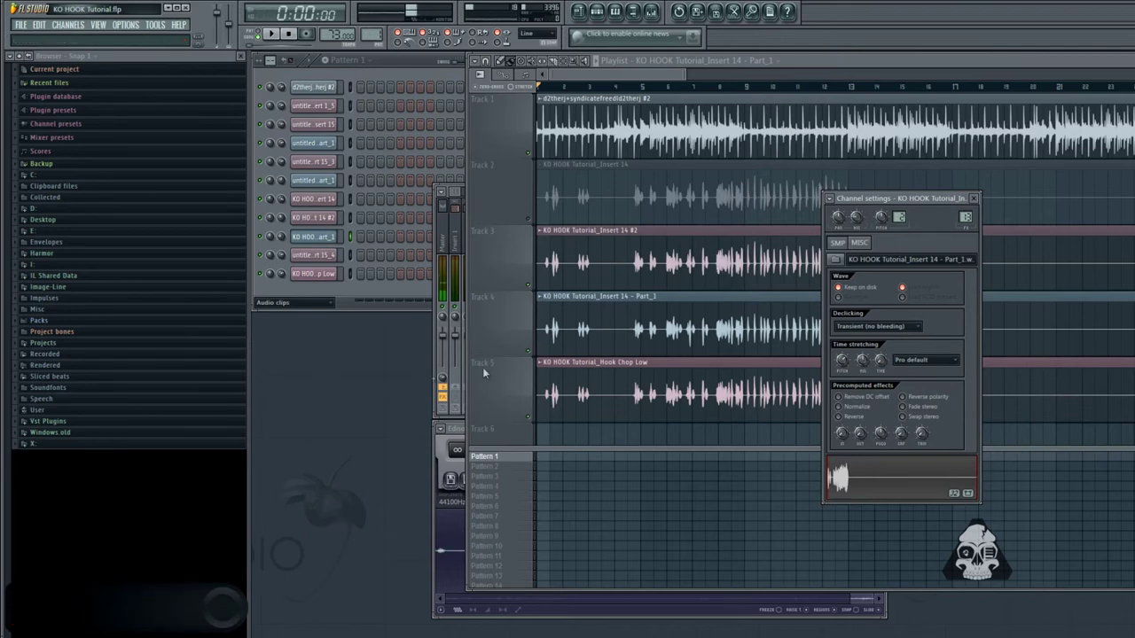
# Play the arrangement with Track 3 muted to audition the copies on Tracks 4 and 5, and re-enable Track 3
pyautogui.click(527, 286)
pyautogui.press('space')
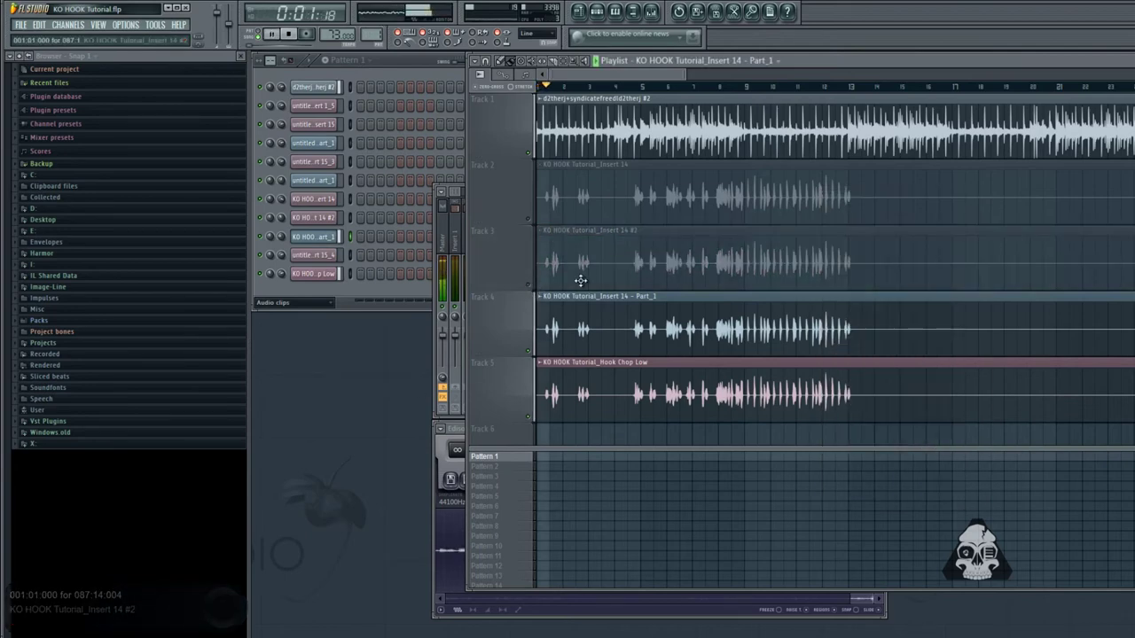
pyautogui.doubleClick(576, 325)
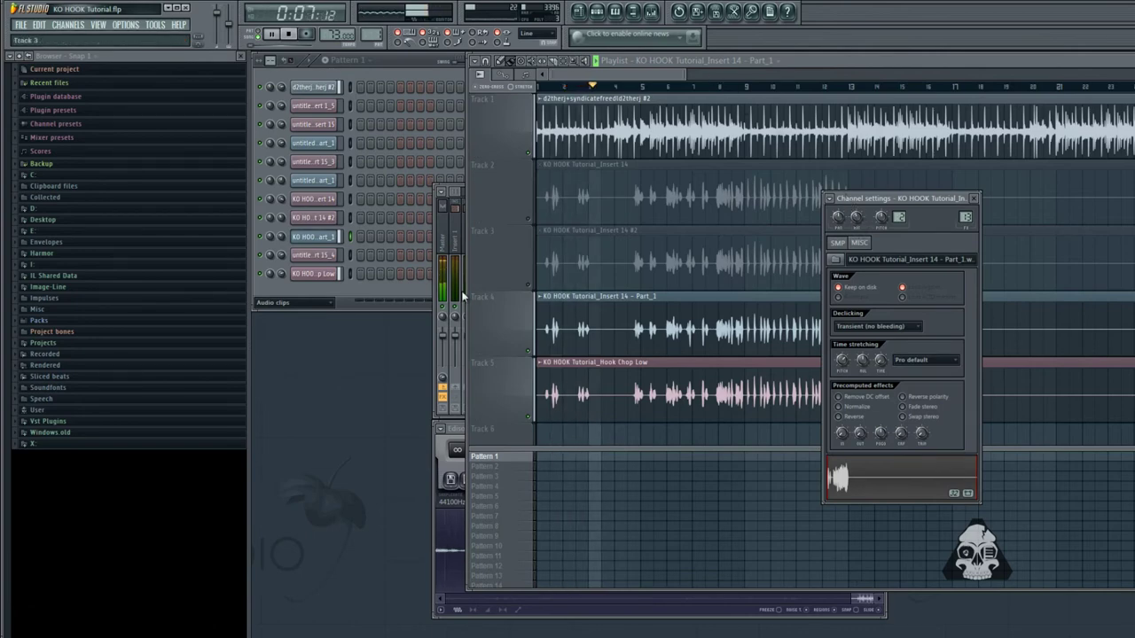
pyautogui.click(529, 286)
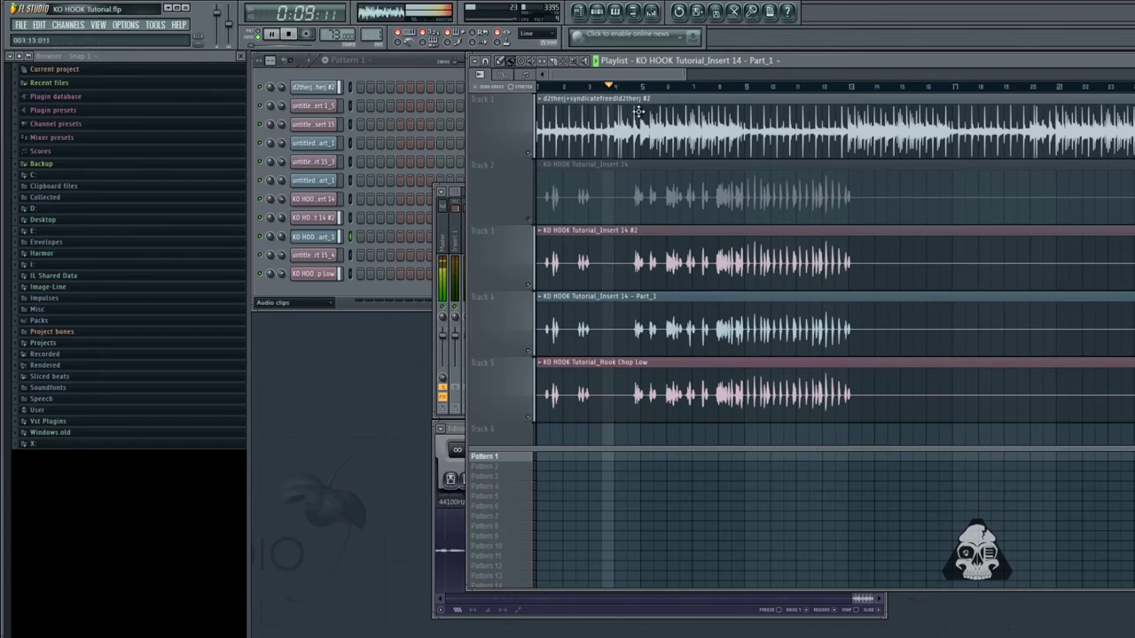
# Review the channel settings of the Track 3 hook copy and the mixer track it plays through
pyautogui.doubleClick(660, 259)
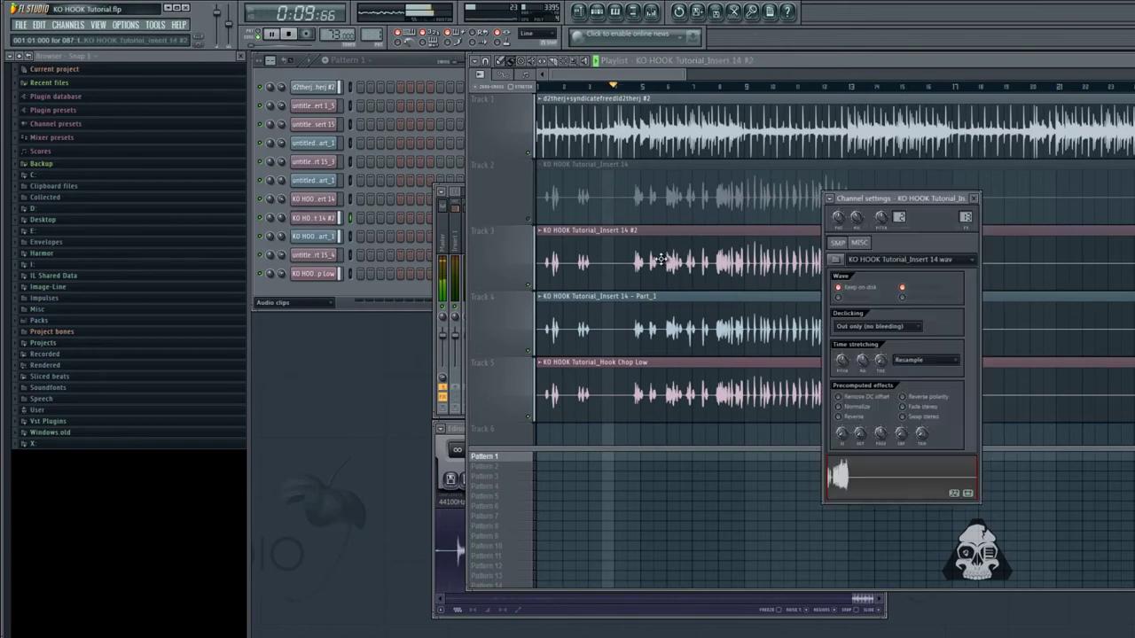
pyautogui.click(448, 189)
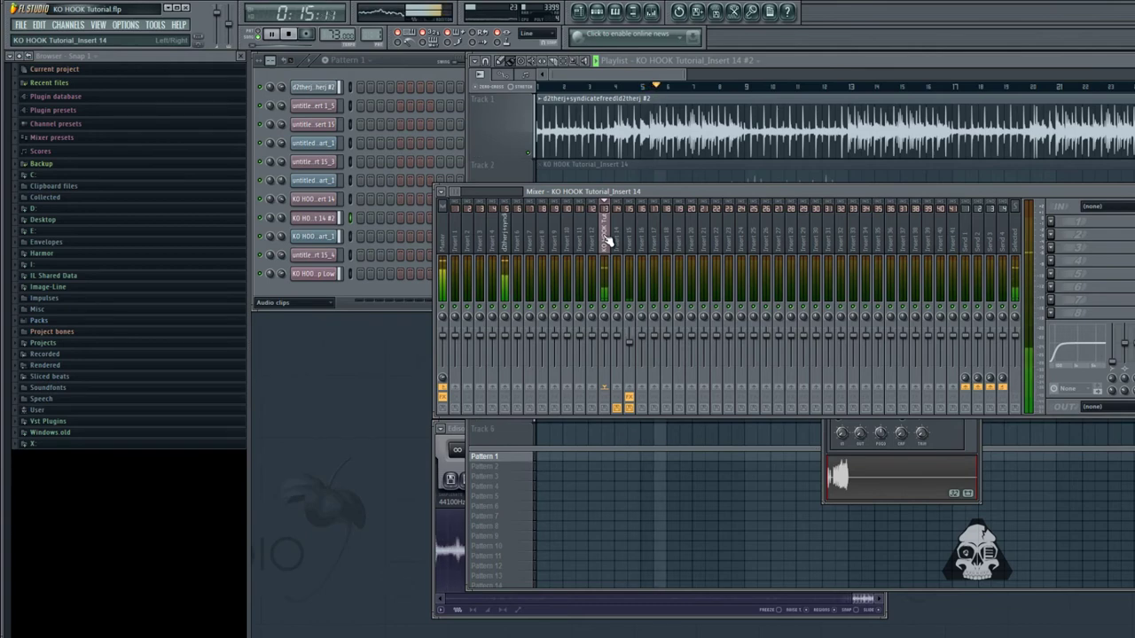
pyautogui.click(575, 78)
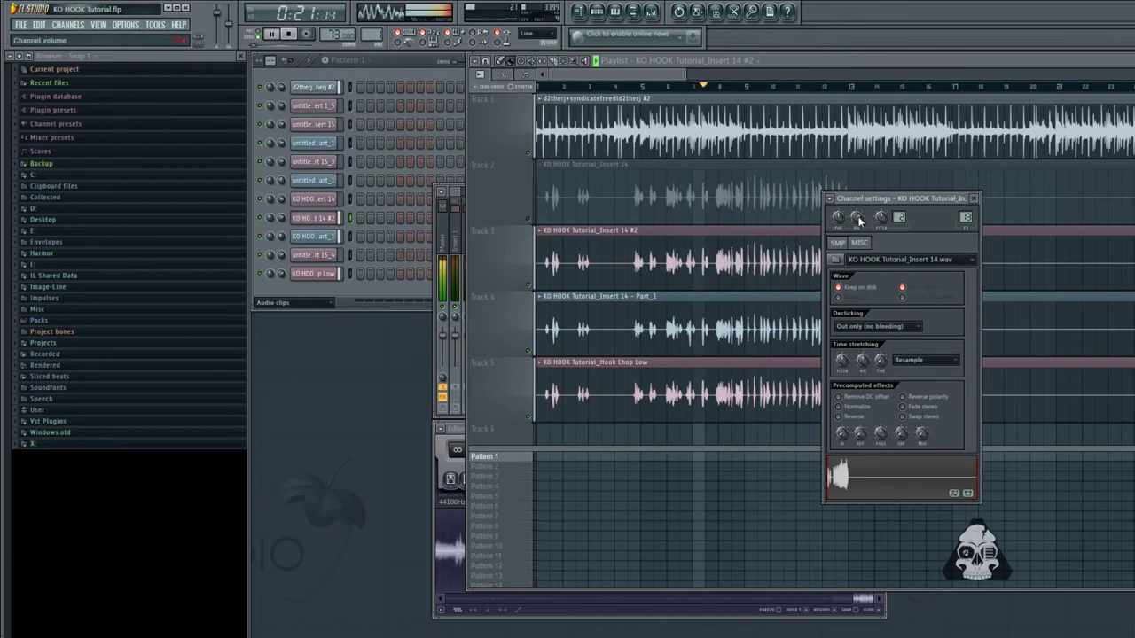
# Open the Hook Chop Low channel settings, slightly lower the KO HOOK Tutorial_Insert 14 mixer fader, and stop playback
pyautogui.doubleClick(624, 388)
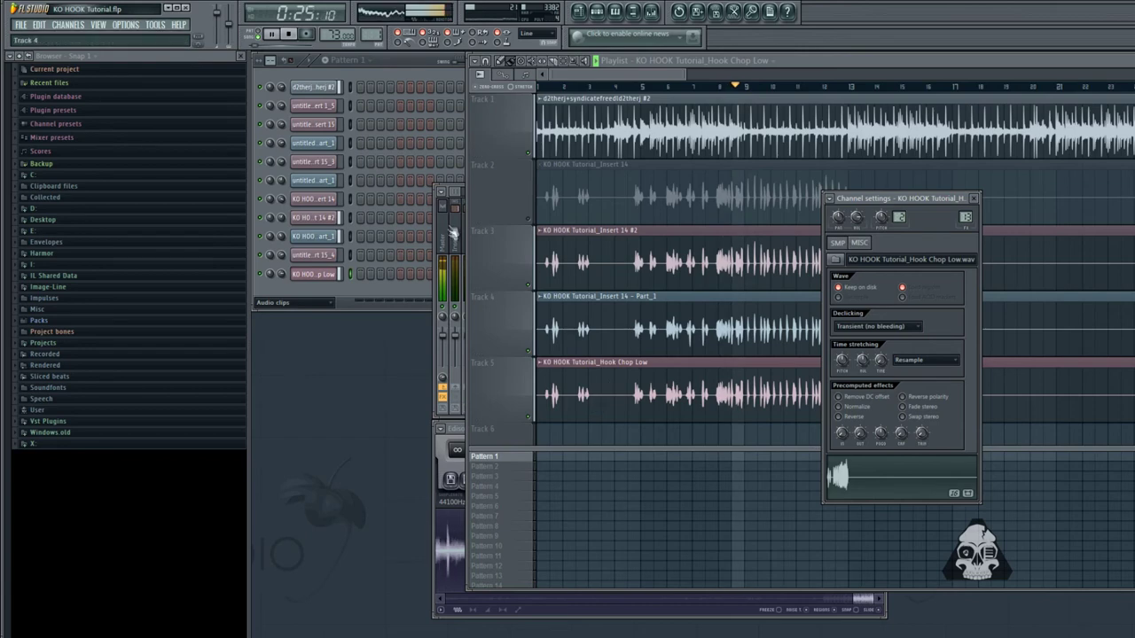
pyautogui.press('F9')
pyautogui.moveTo(604, 343); pyautogui.dragTo(605, 348)
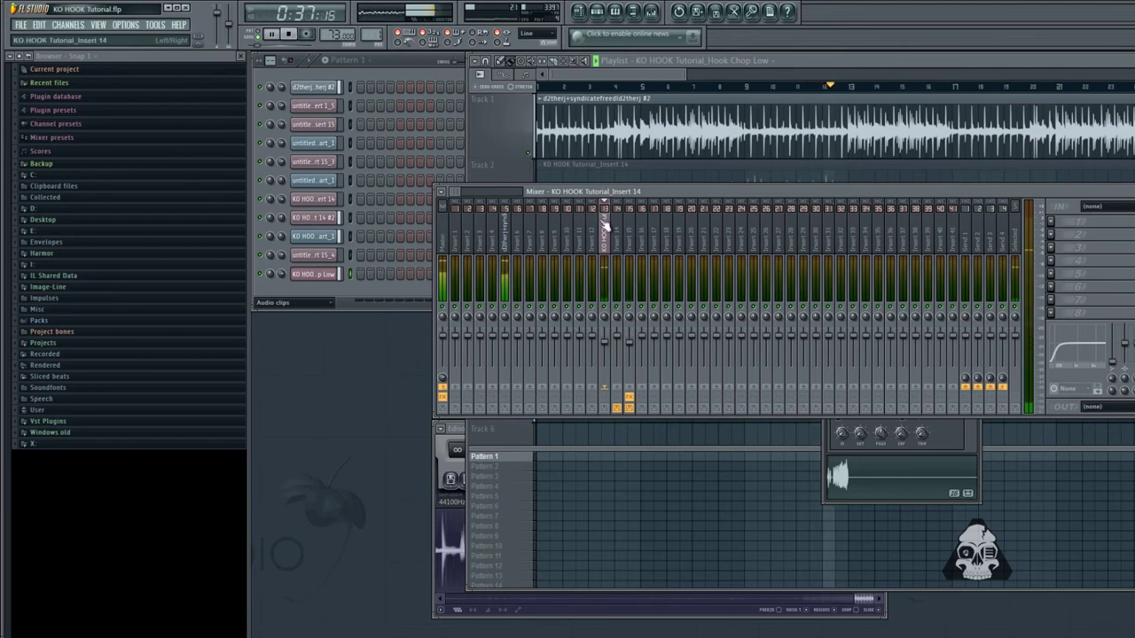
pyautogui.click(291, 34)
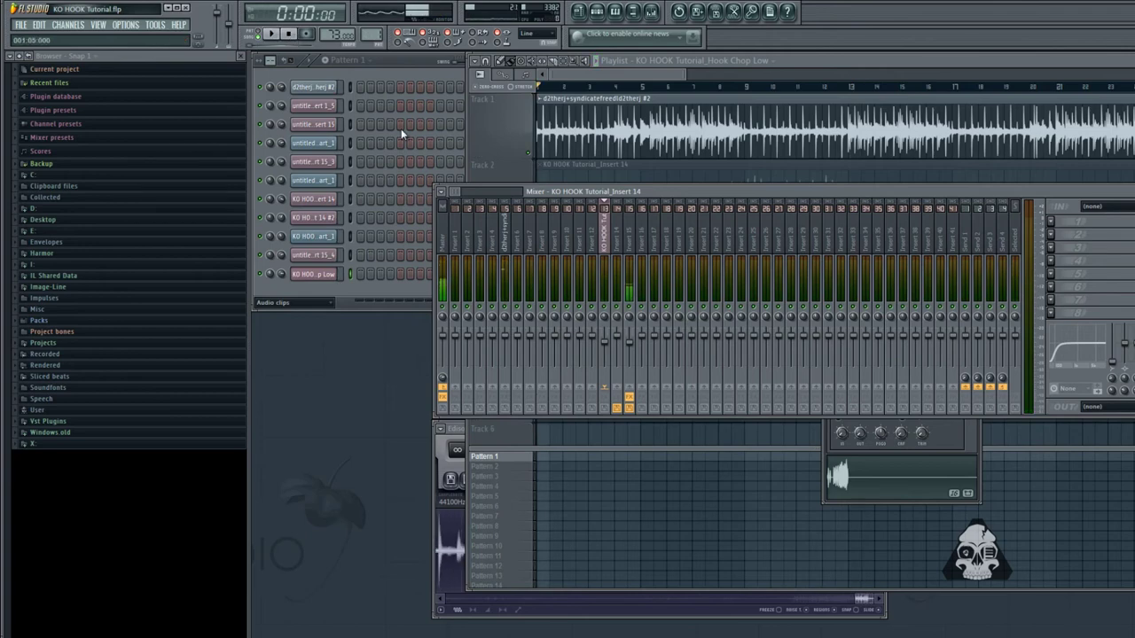
# Reset the channel volume of the Hook Chop Low clip on Track 5
pyautogui.click(663, 420)
pyautogui.doubleClick(695, 390)
pyautogui.rightClick(855, 220)
pyautogui.click(868, 228)
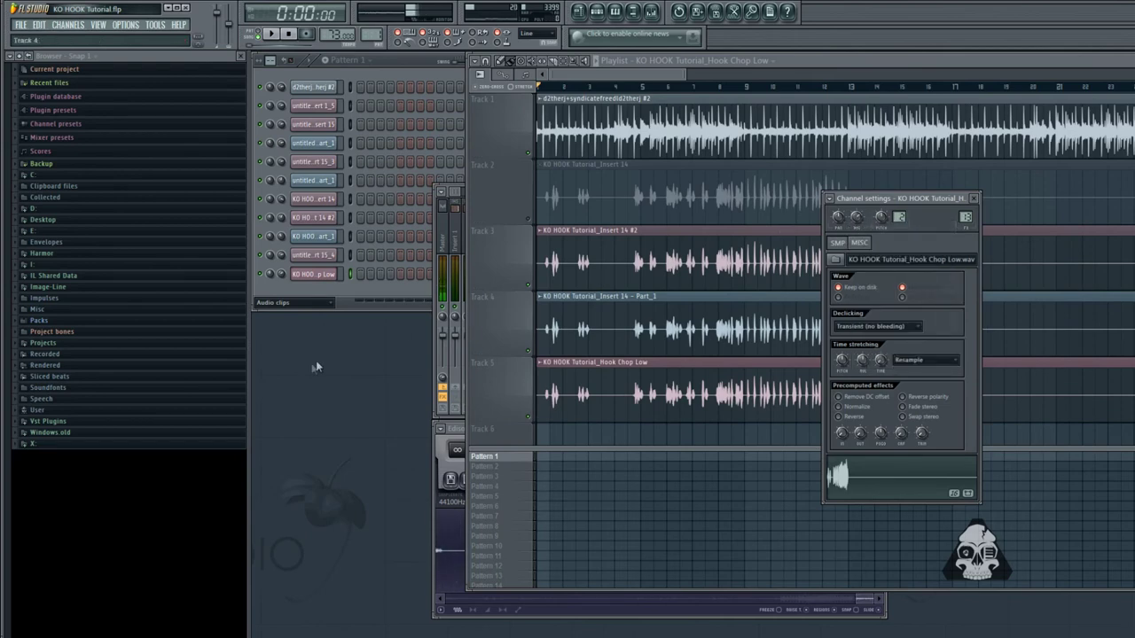
# Route the Track 4 copy, KO HOOK Tutorial_Insert 14 - Part_1, to its own mixer track, Insert 12
pyautogui.doubleClick(620, 320)
pyautogui.click(452, 196)
pyautogui.rightClick(593, 245)
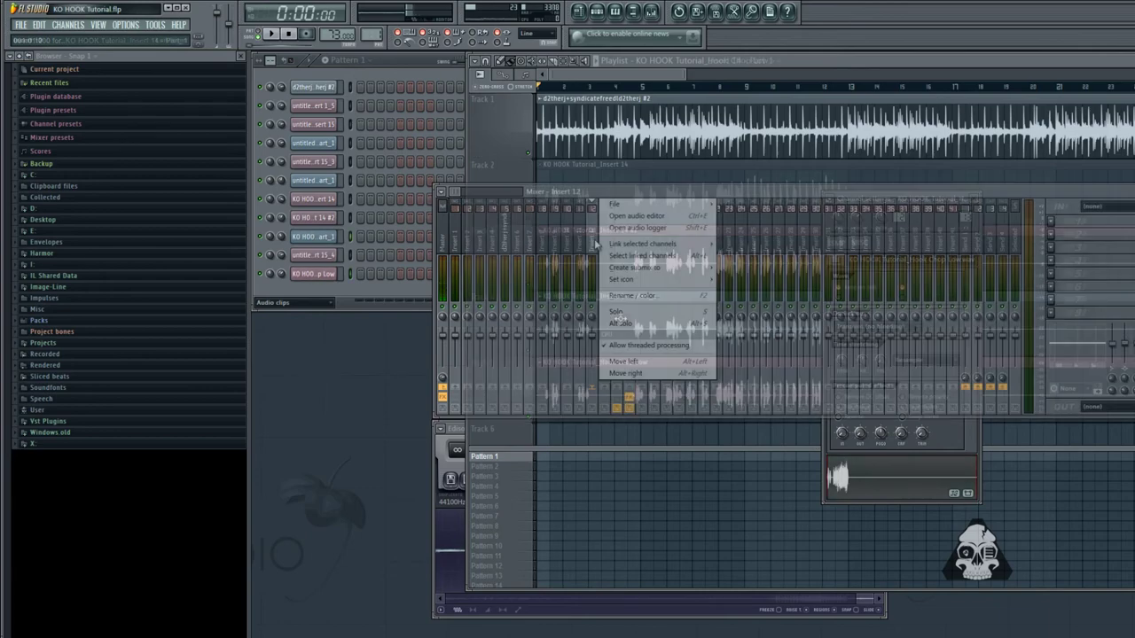
pyautogui.moveTo(669, 247)
pyautogui.click(747, 243)
# Route the Track 3 copy, KO HOOK Tutorial_Insert 14 #2, to its own mixer track, Insert 11
pyautogui.click(640, 67)
pyautogui.doubleClick(633, 284)
pyautogui.doubleClick(964, 218)
pyautogui.click(578, 231)
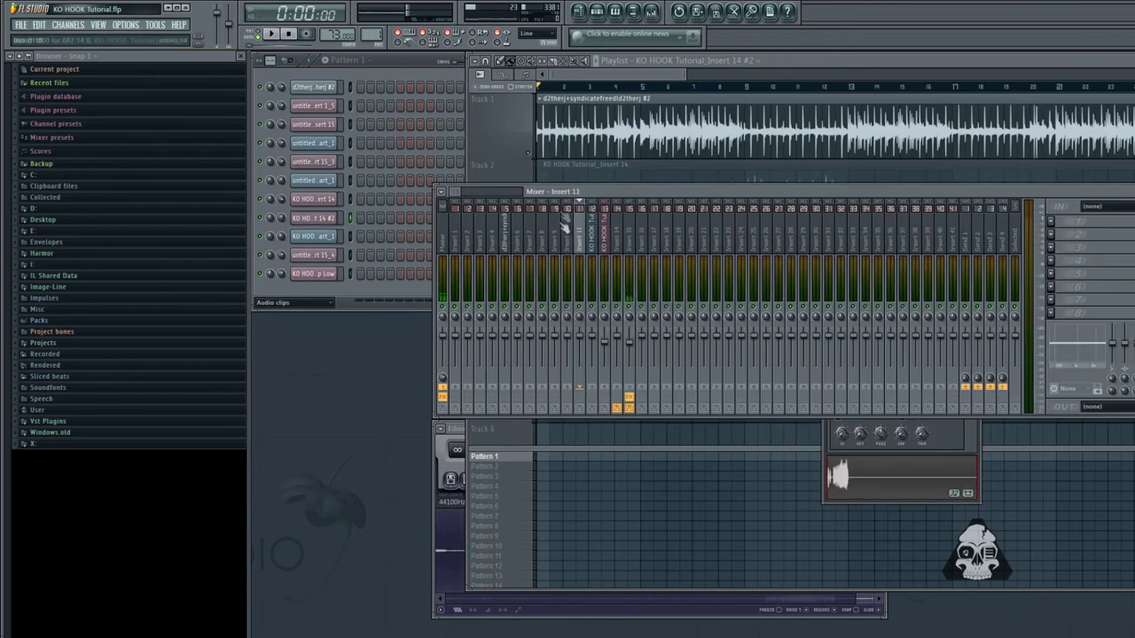
pyautogui.rightClick(582, 244)
pyautogui.moveTo(714, 248)
pyautogui.click(749, 243)
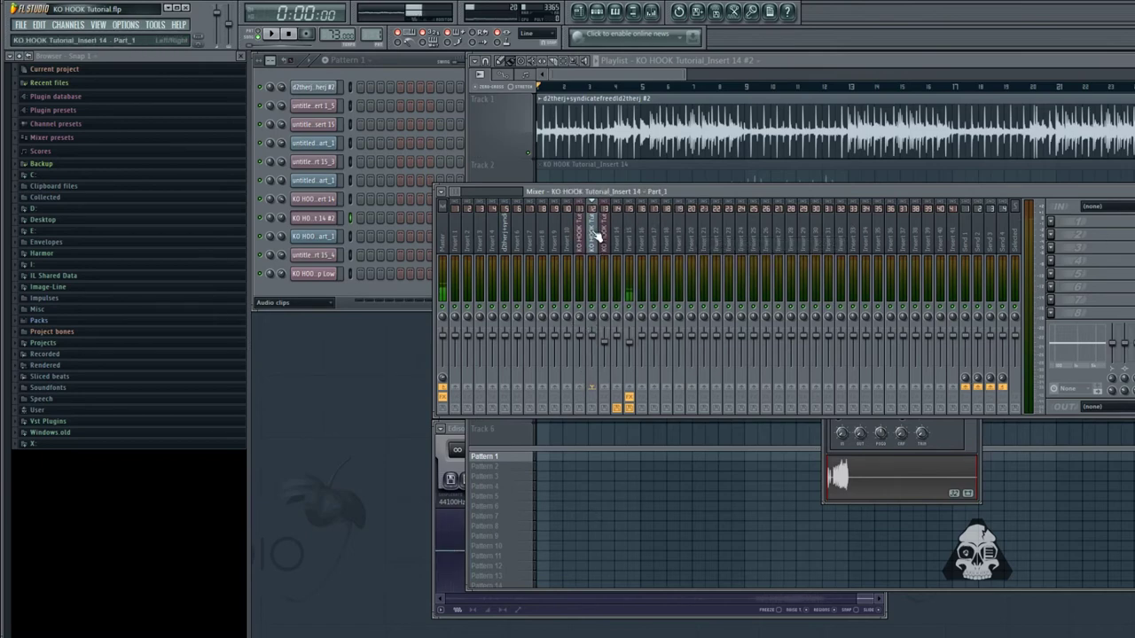
# While playing from bar 5, lower the mixer faders of both hook copies to about 55% and raise the KO HOOK Tutorial_Insert 14 fader
pyautogui.click(559, 86)
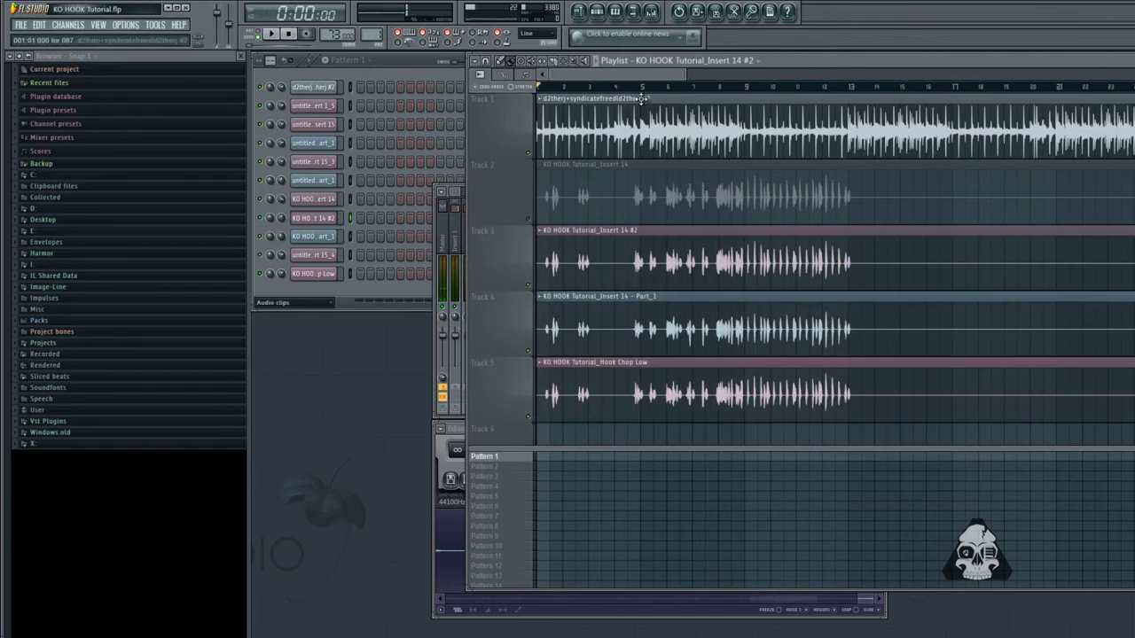
pyautogui.press('space')
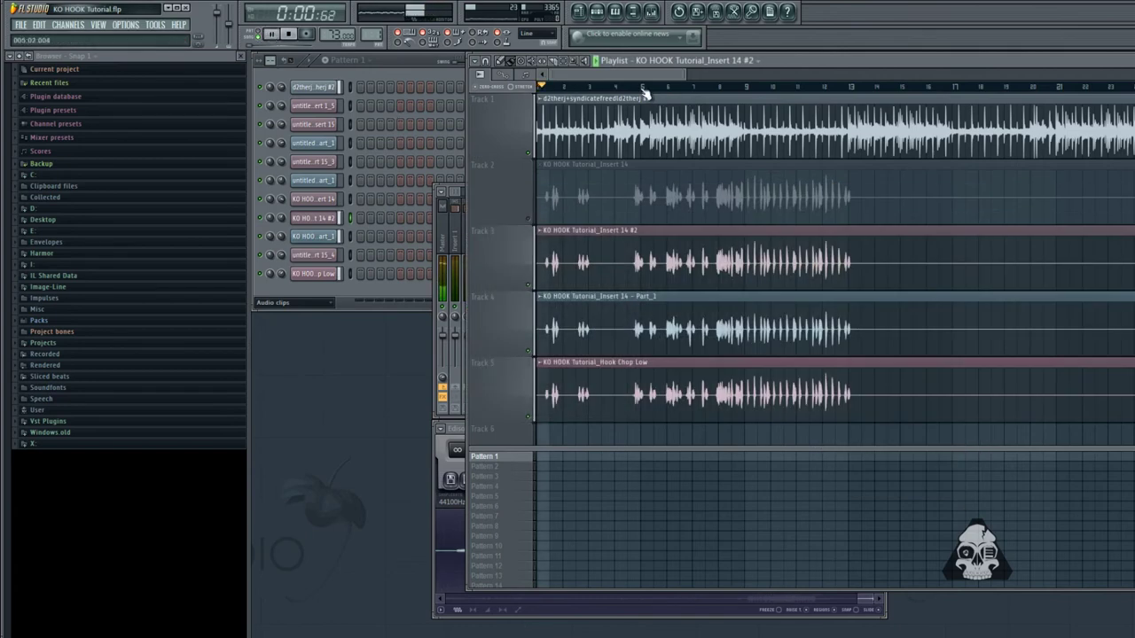
pyautogui.click(643, 88)
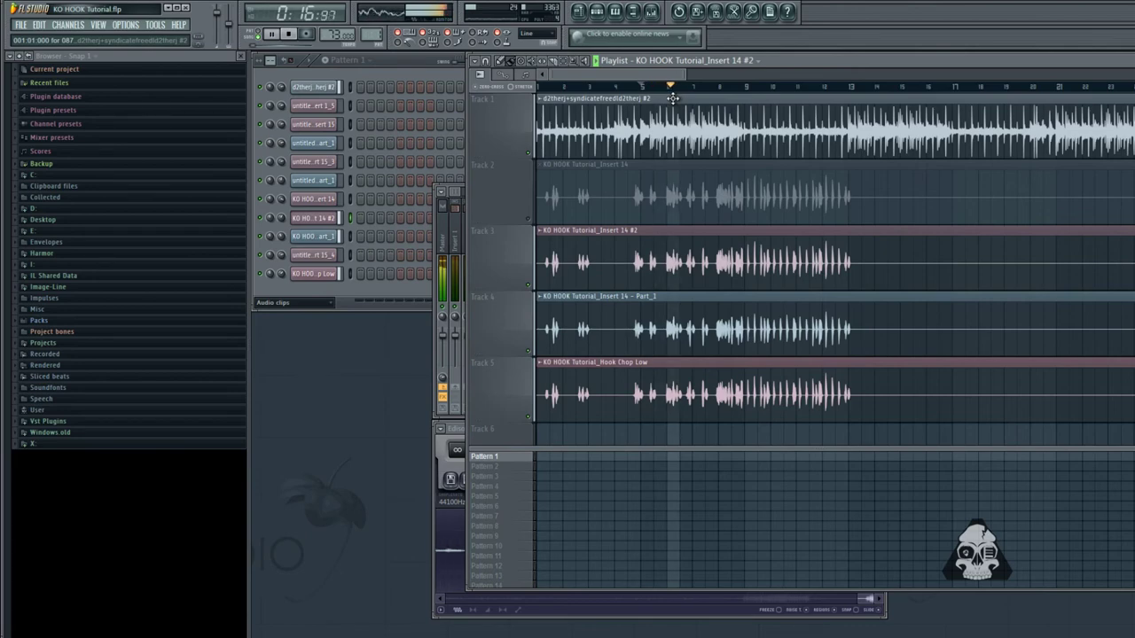
pyautogui.click(651, 11)
pyautogui.moveTo(595, 343)
pyautogui.mouseDown()
pyautogui.moveTo(594, 364)
pyautogui.moveTo(585, 352)
pyautogui.moveTo(589, 365)
pyautogui.moveTo(597, 347)
pyautogui.moveTo(587, 361)
pyautogui.moveTo(587, 352)
pyautogui.mouseUp()
pyautogui.click(604, 340)
pyautogui.click(592, 349)
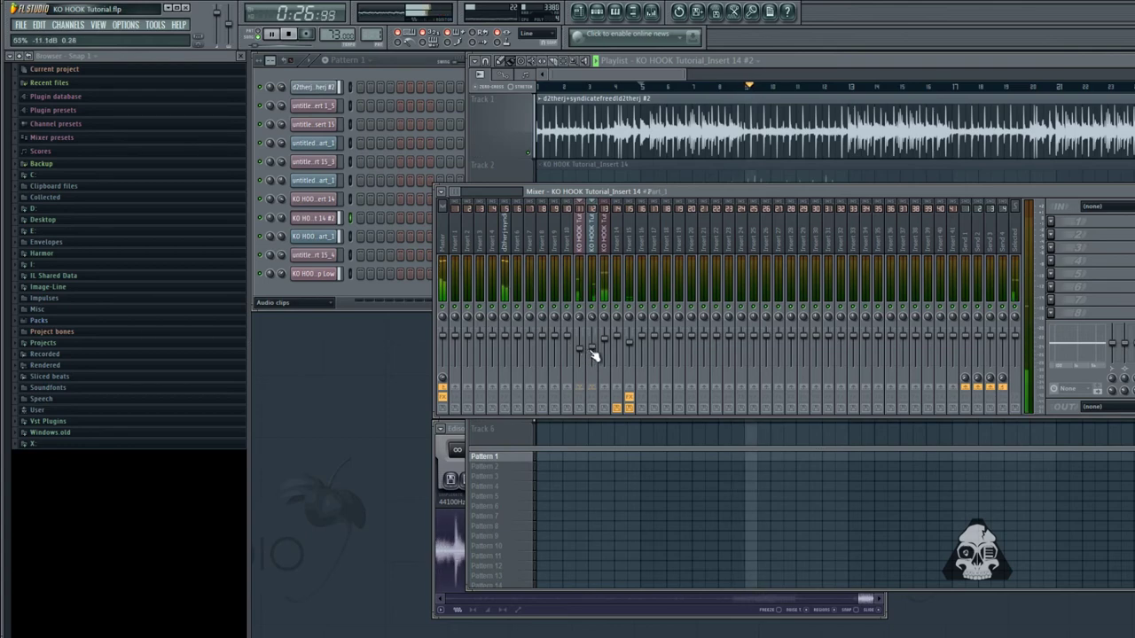
# Rename the Insert 14 mixer track as Vocals
pyautogui.click(618, 241)
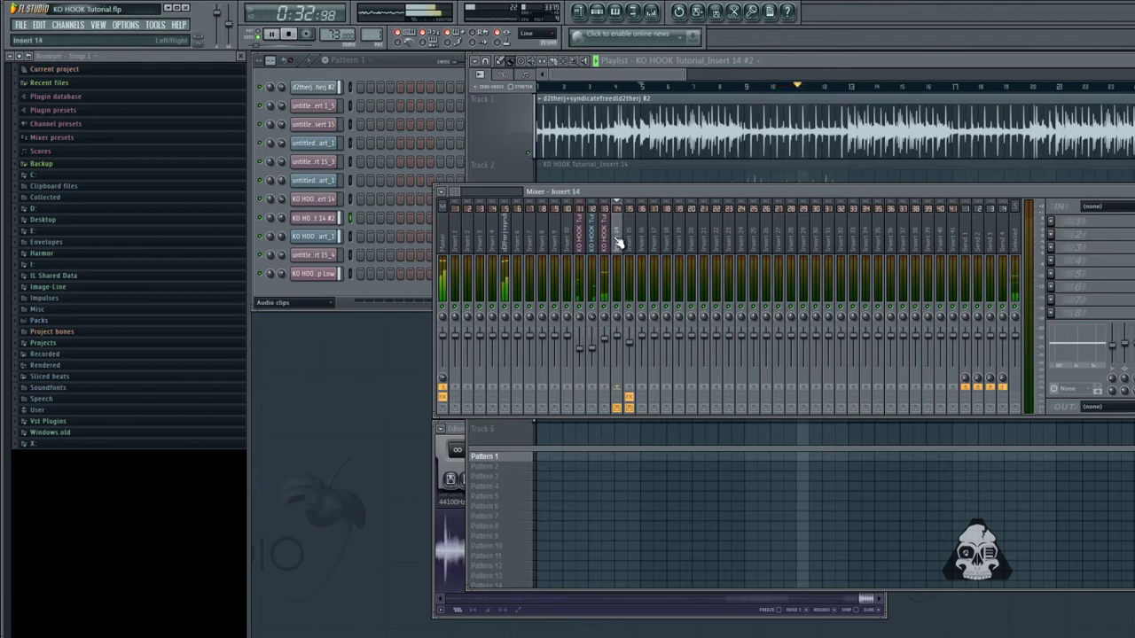
pyautogui.doubleClick(618, 241)
pyautogui.write('Vccals')
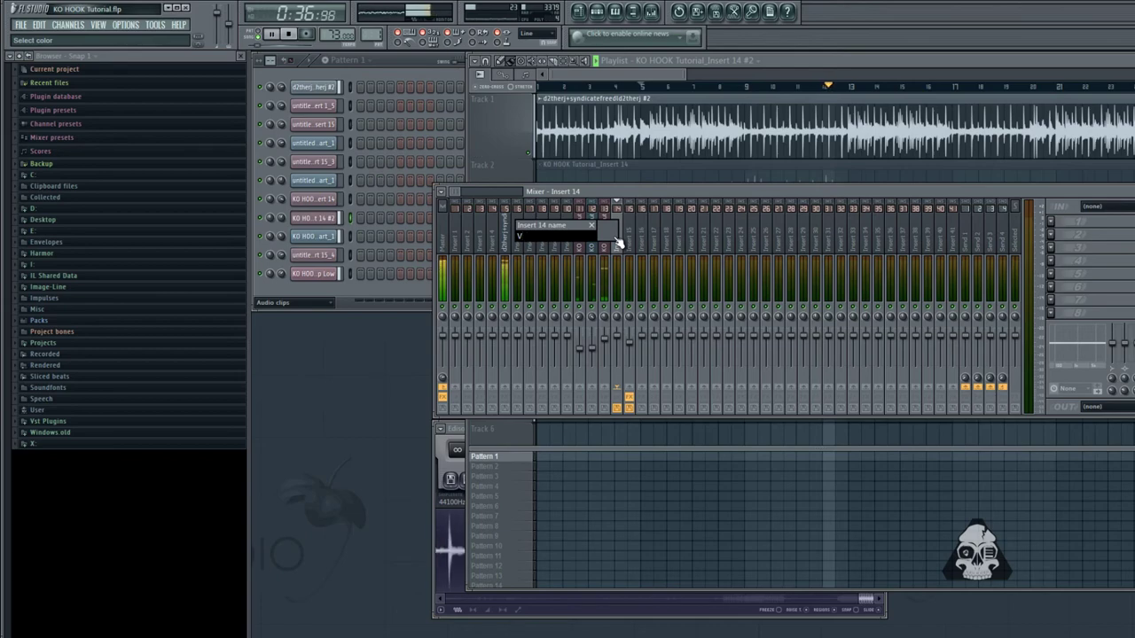
pyautogui.press('Return')
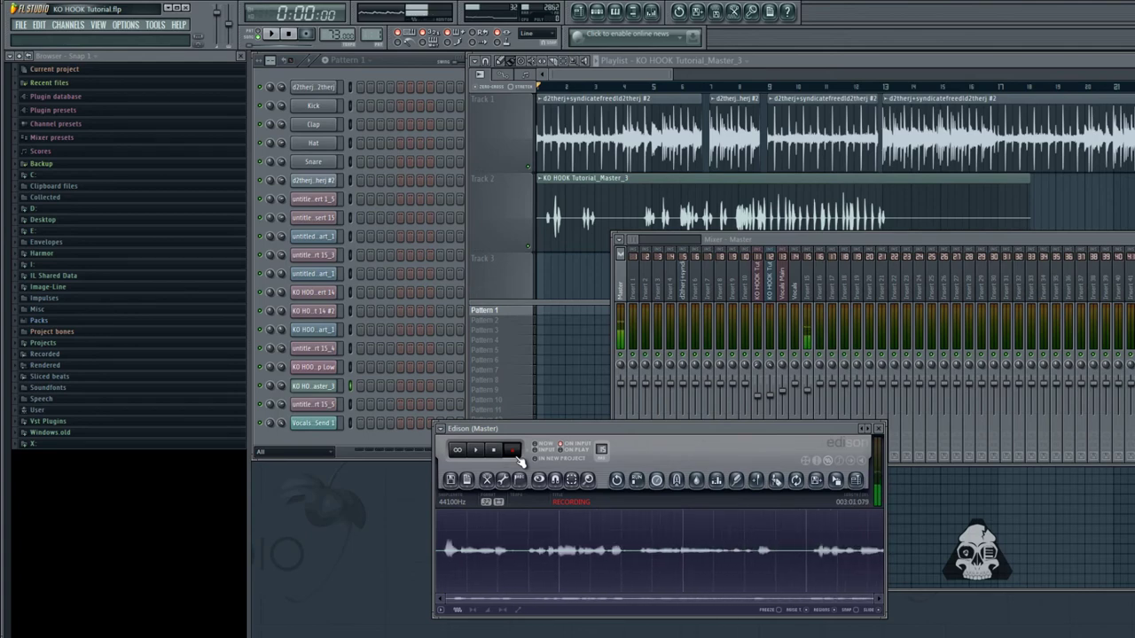
# Play the chopped beat and the KO HOOK Tutorial_Master_3 vocal from the start and stop playback after listening
pyautogui.click(571, 75)
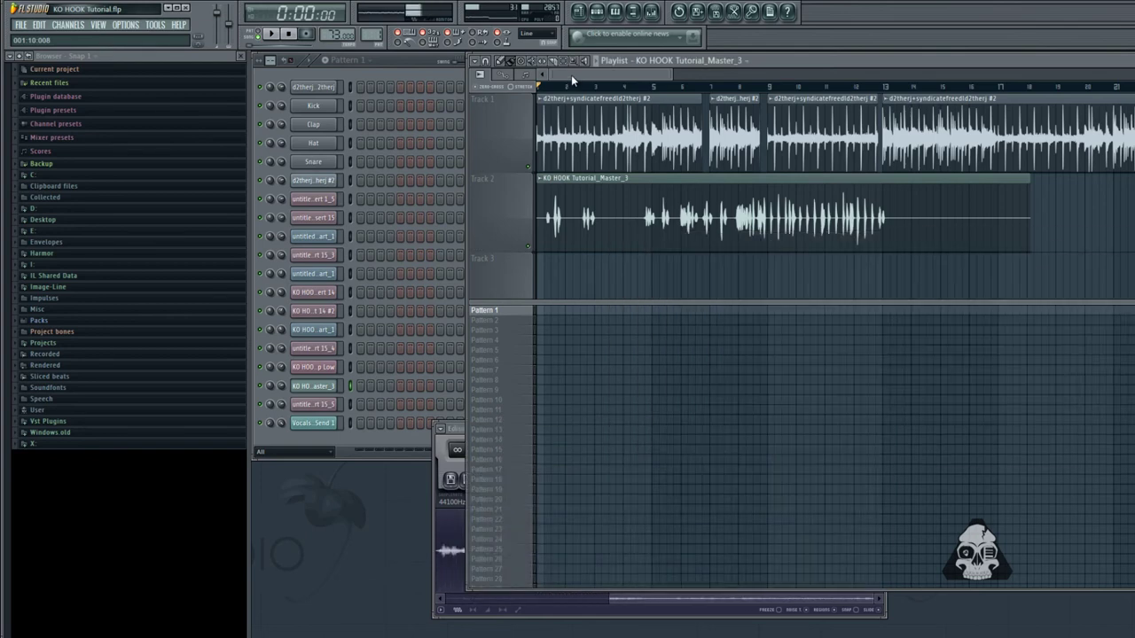
pyautogui.click(272, 34)
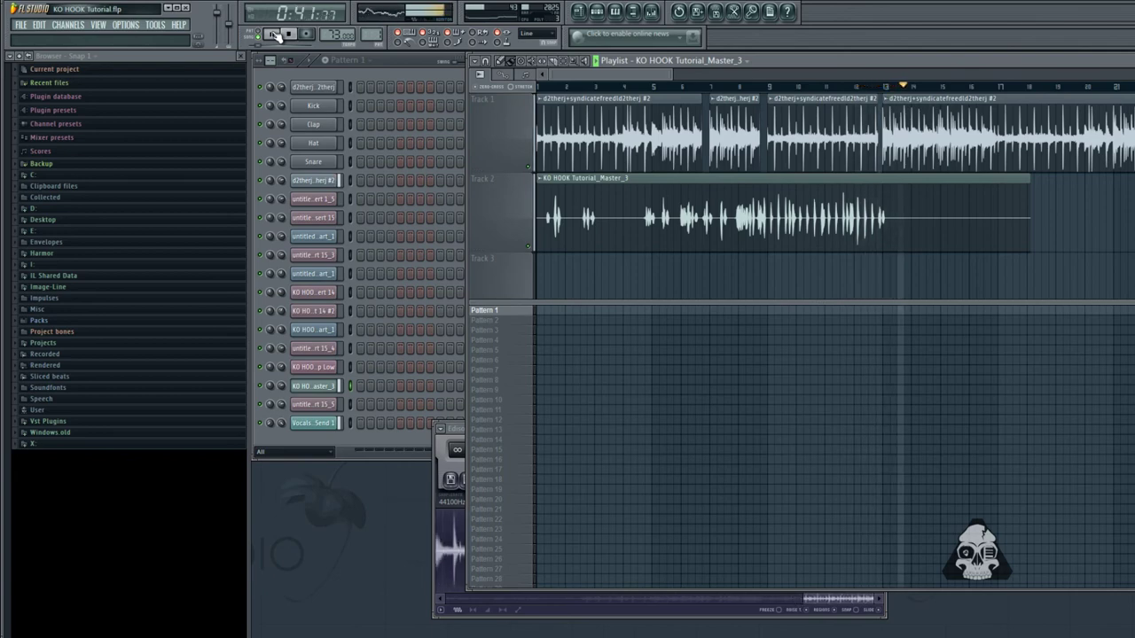
pyautogui.click(293, 34)
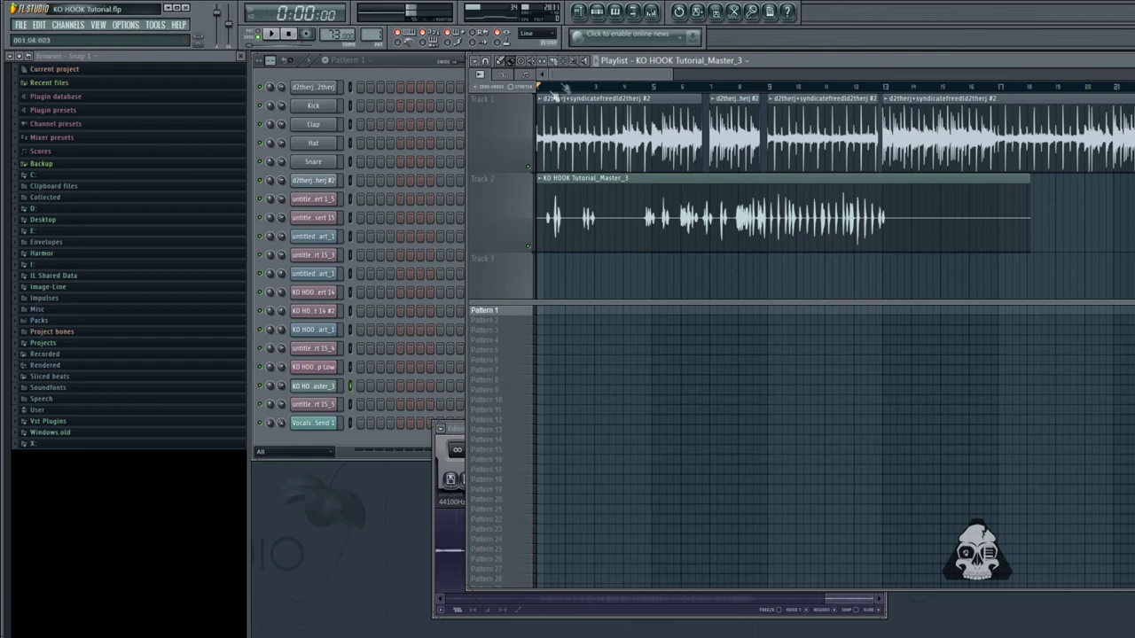
# Examine the declicking modes of the d2therj+syndicatefreed beat channel, keeping Generic (bleeding) selected
pyautogui.doubleClick(672, 98)
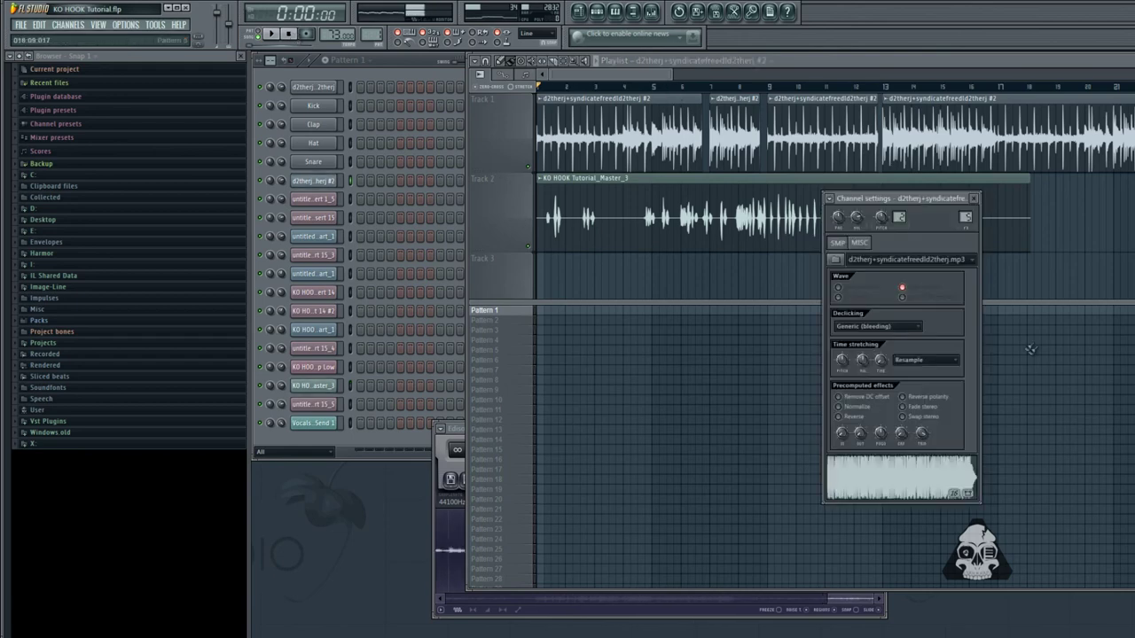
pyautogui.click(887, 328)
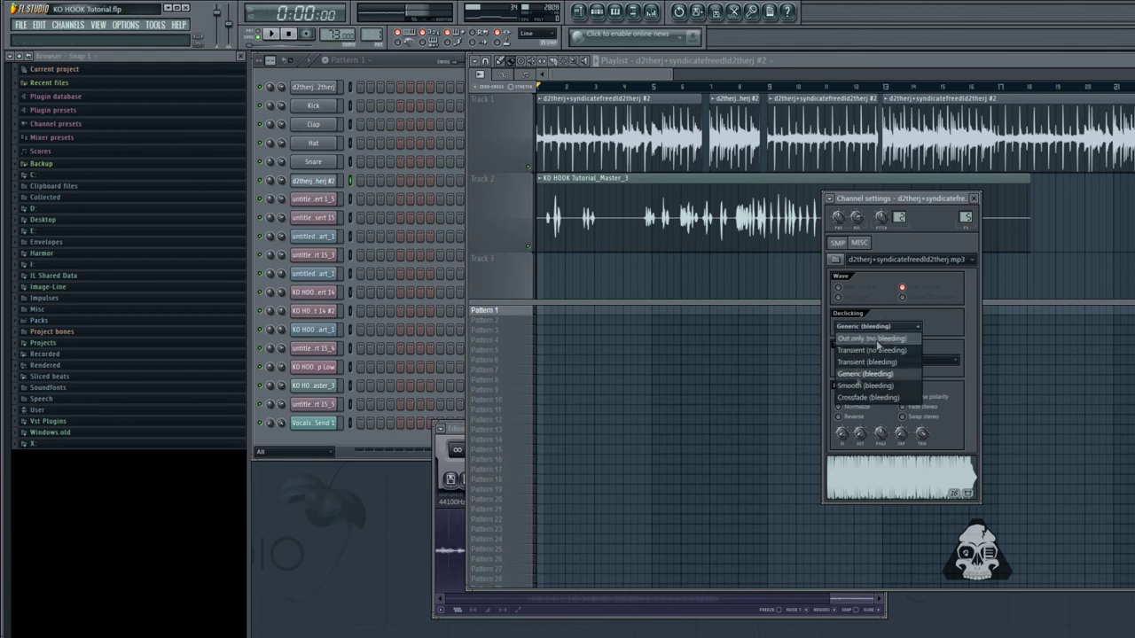
pyautogui.click(883, 378)
pyautogui.click(650, 63)
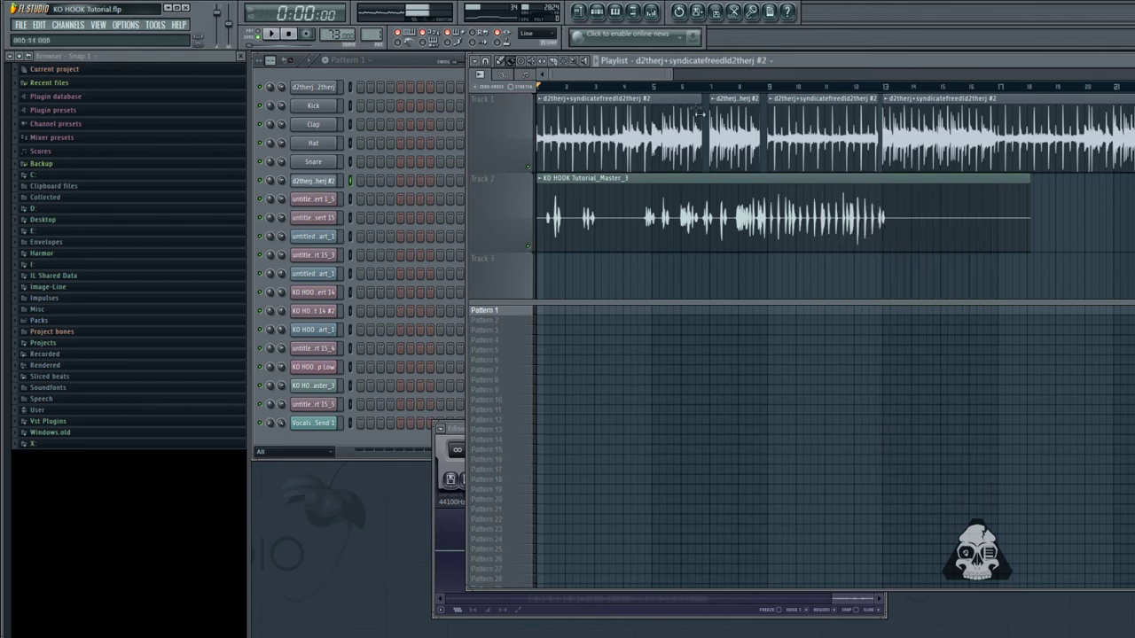
# Turn playlist snapping off and nudge the end of the first beat clip slightly at its cut on Track 1
pyautogui.scroll(8, 700, 133)
pyautogui.scroll(3, 690, 136)
pyautogui.click(541, 33)
pyautogui.click(537, 67)
pyautogui.moveTo(753, 133); pyautogui.dragTo(755, 133)
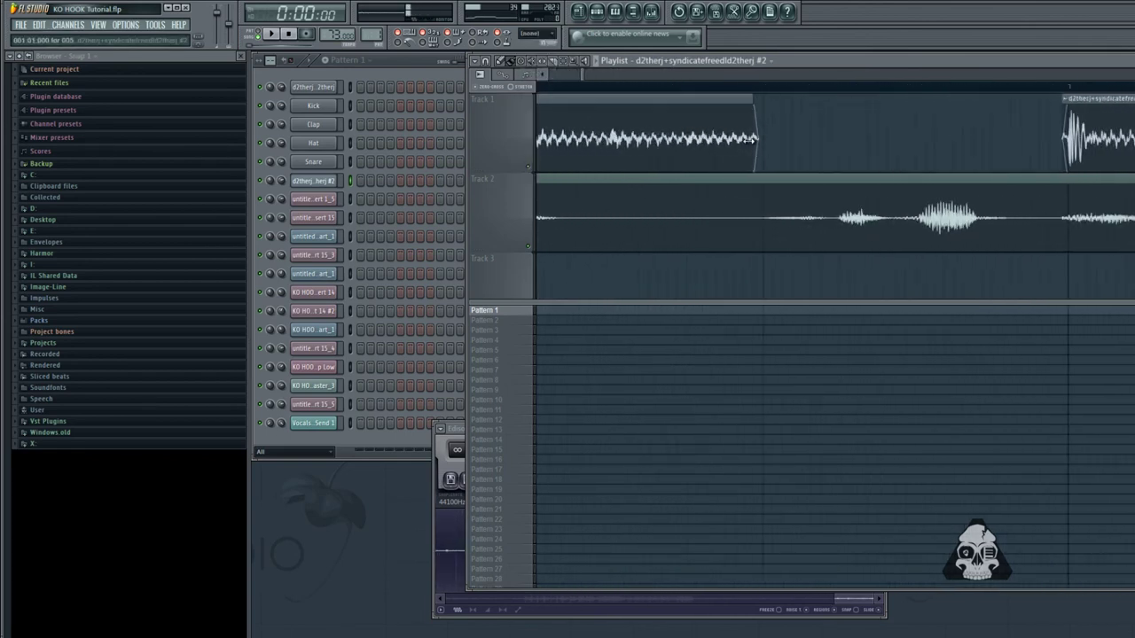
# Set the beat channel's declicking mode to Out only (no bleeding) and play across the cut to audition it
pyautogui.scroll(-4, 750, 131)
pyautogui.doubleClick(712, 129)
pyautogui.click(897, 324)
pyautogui.click(886, 338)
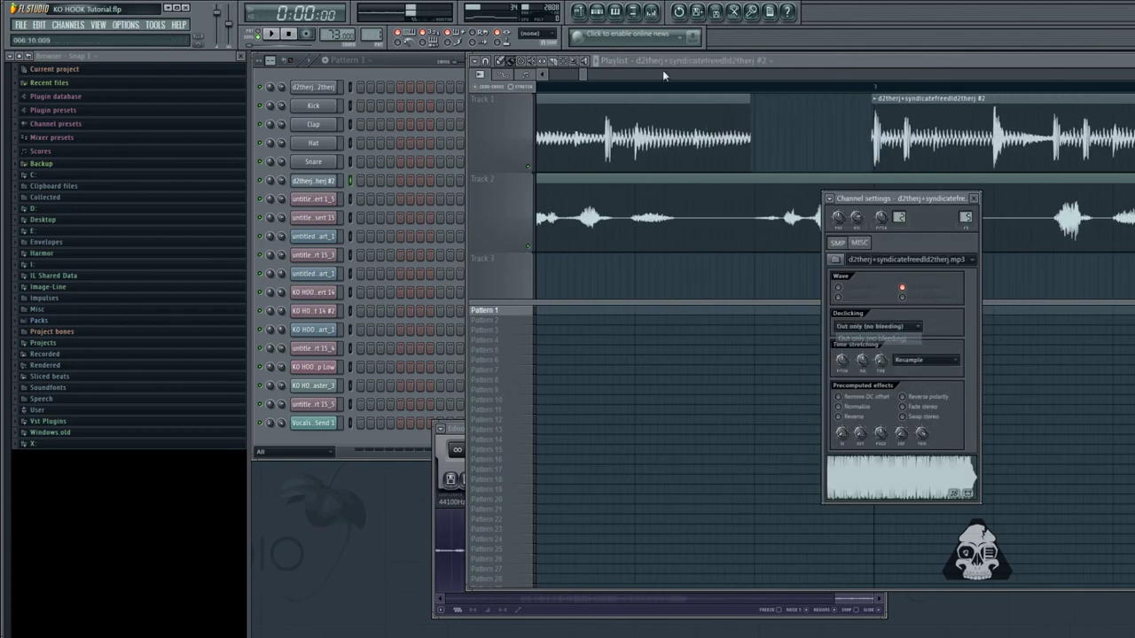
pyautogui.click(571, 86)
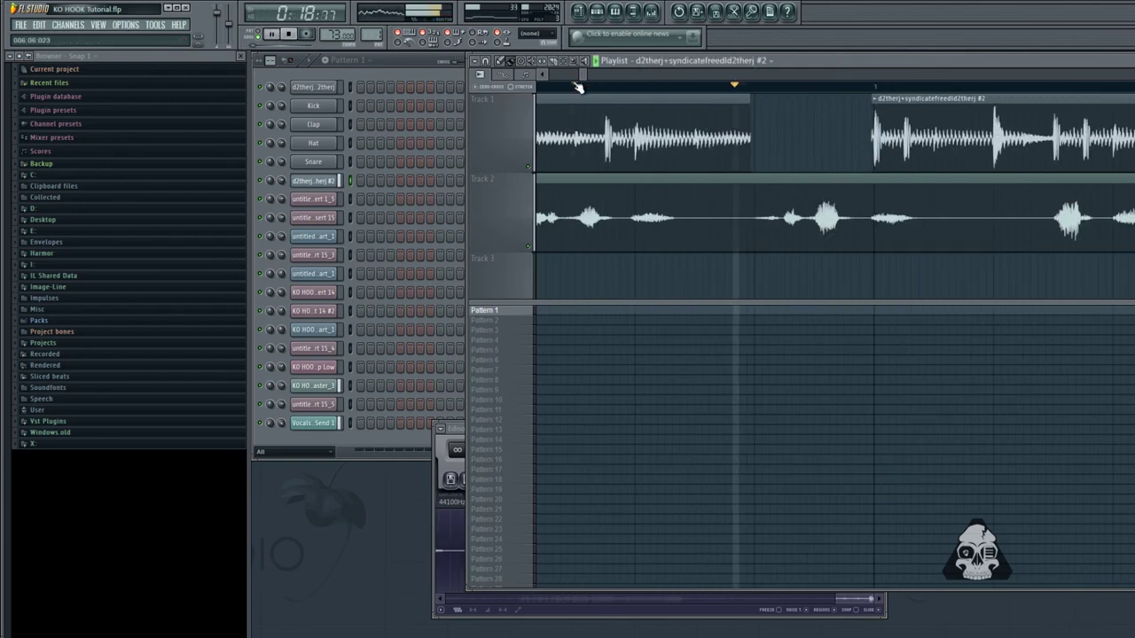
pyautogui.press('space')
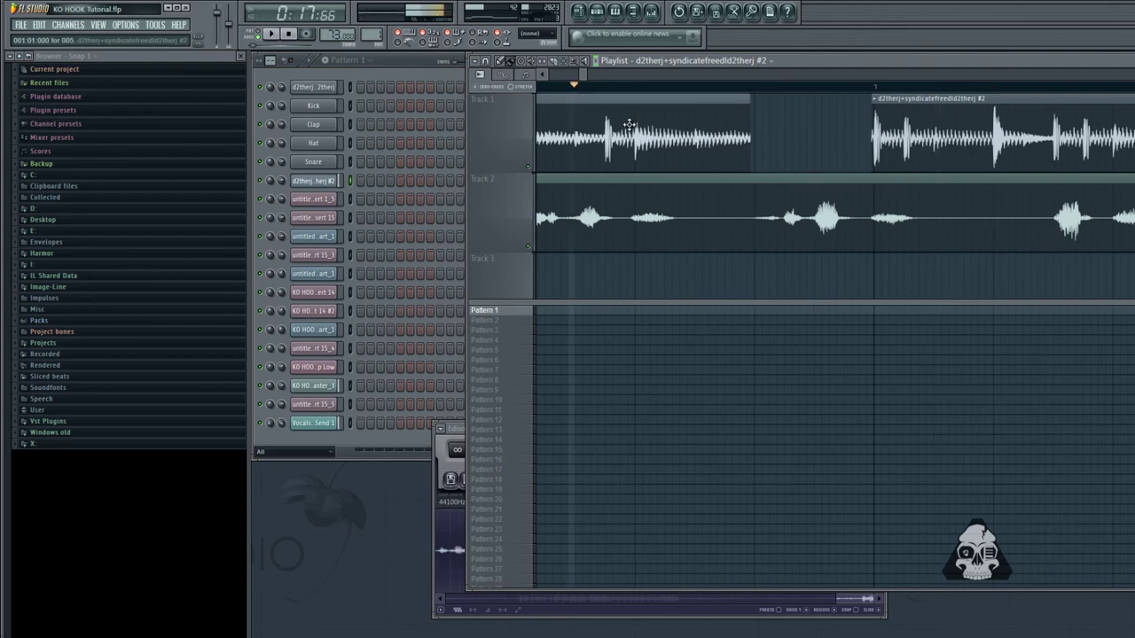
# Return the beat channel's declicking mode to Generic (bleeding)
pyautogui.doubleClick(630, 127)
pyautogui.click(878, 326)
pyautogui.click(876, 377)
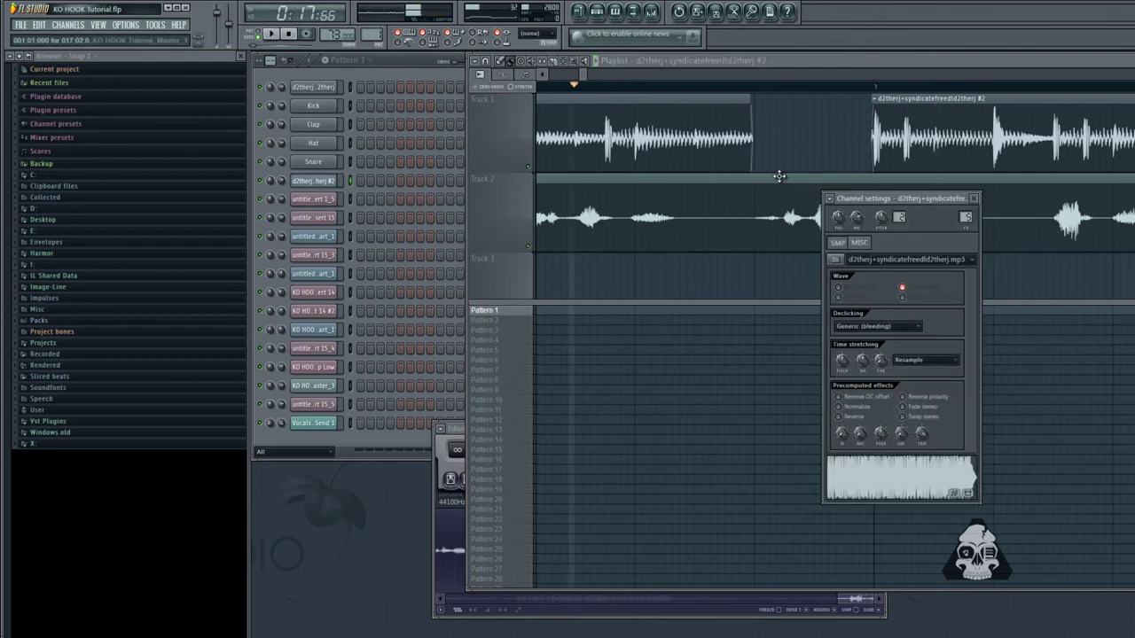
# Show all the beat cuts on Track 1 and reopen the first beat clip's channel settings to review its declicking mode
pyautogui.click(974, 199)
pyautogui.moveTo(583, 75); pyautogui.dragTo(584, 77)
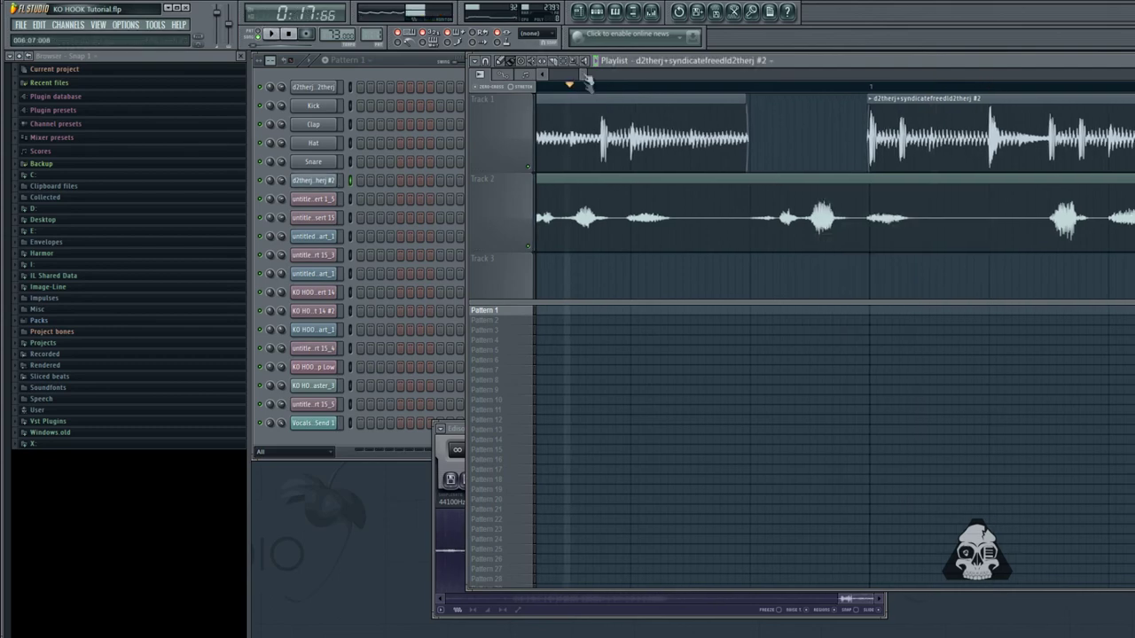
pyautogui.scroll(-8, 598, 124)
pyautogui.scroll(2, 562, 179)
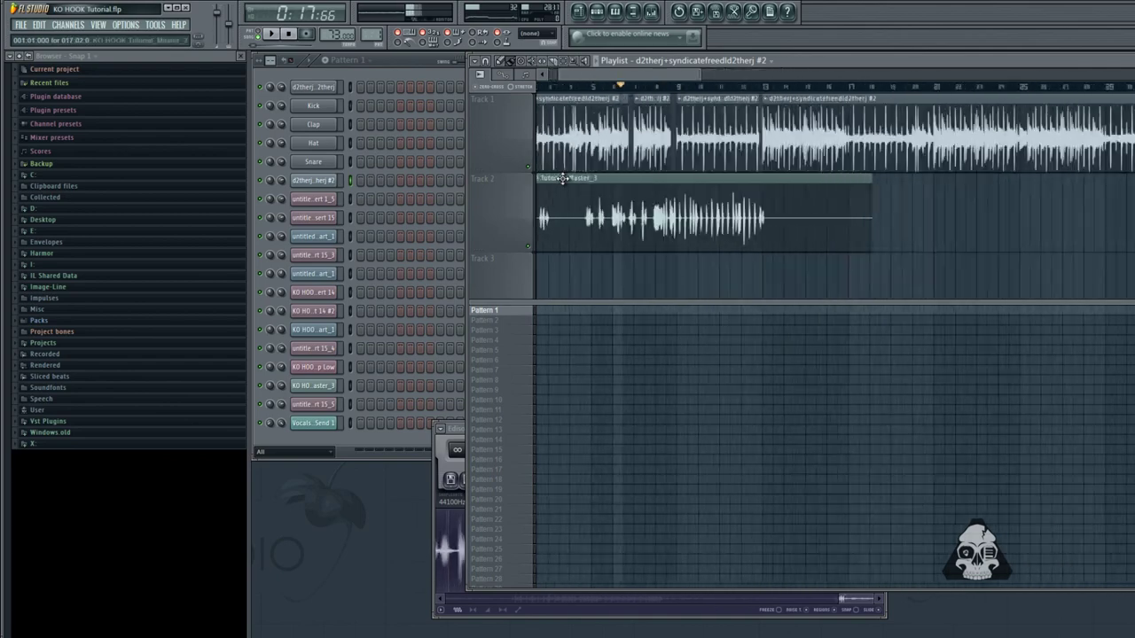
pyautogui.scroll(6, 562, 179)
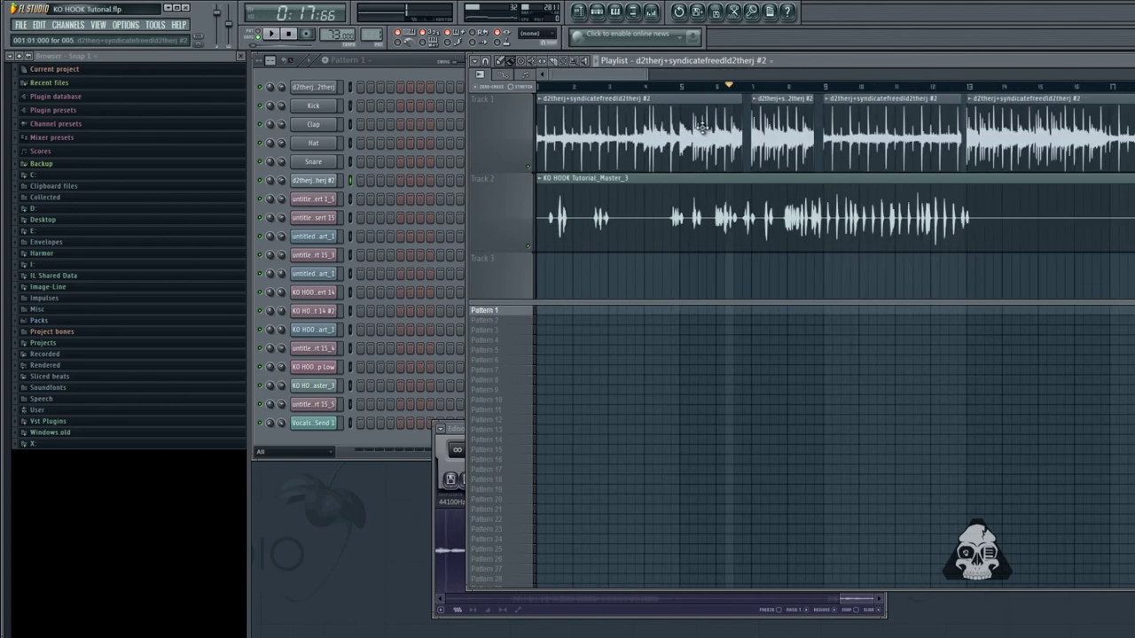
pyautogui.doubleClick(701, 126)
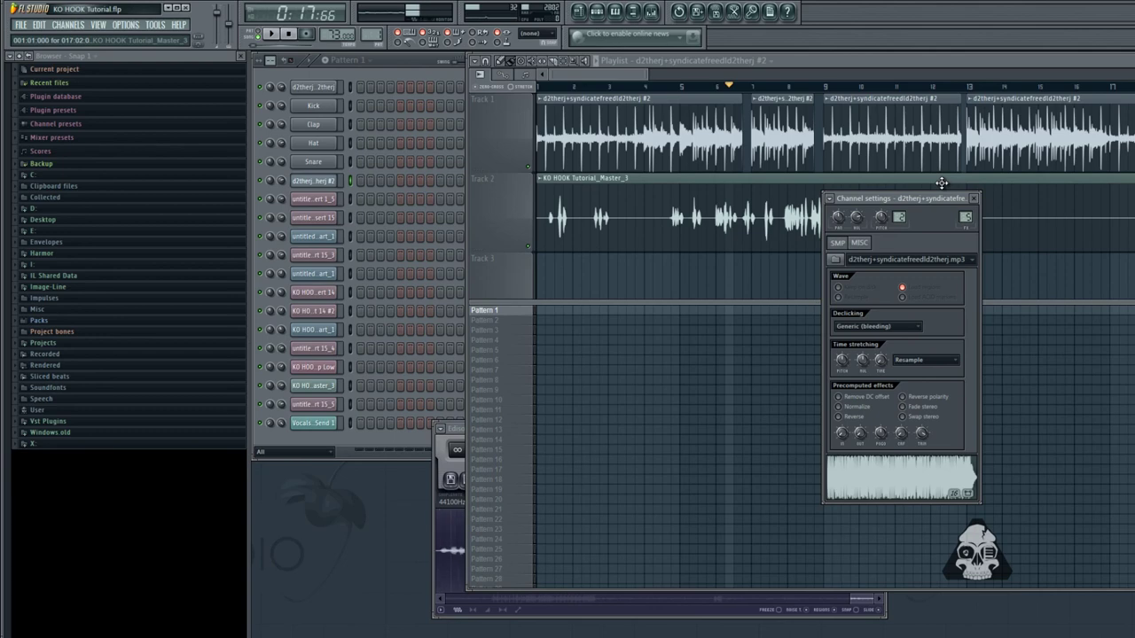
# Set the snapping back to Line and play the chopped beat with the hook vocals from the start of the song
pyautogui.click(538, 86)
pyautogui.click(532, 32)
pyautogui.click(537, 45)
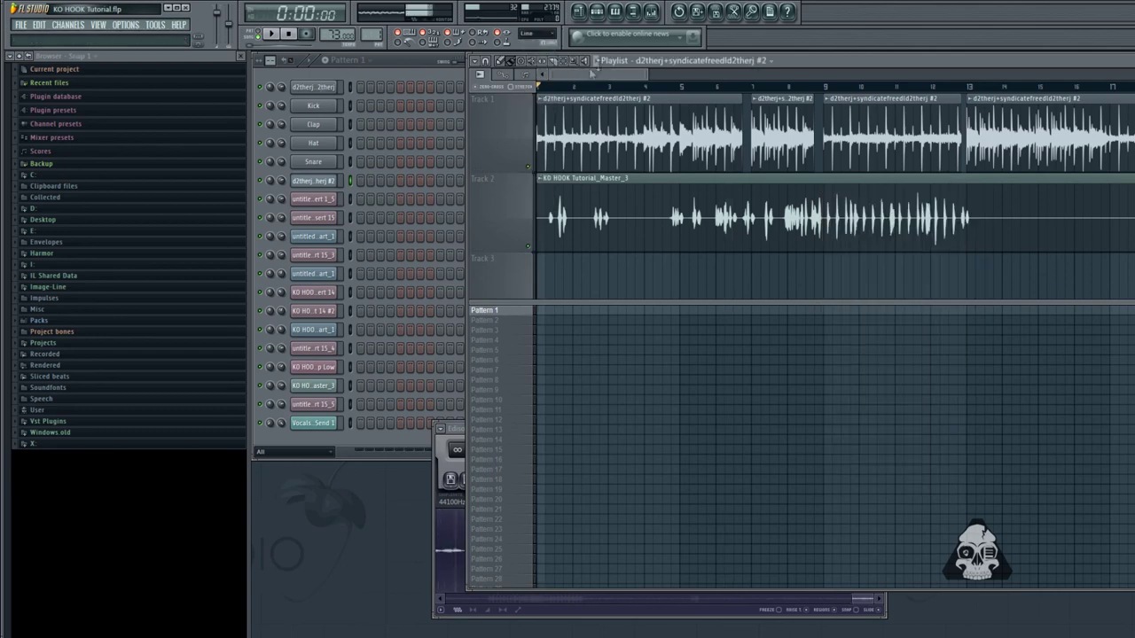
pyautogui.click(274, 41)
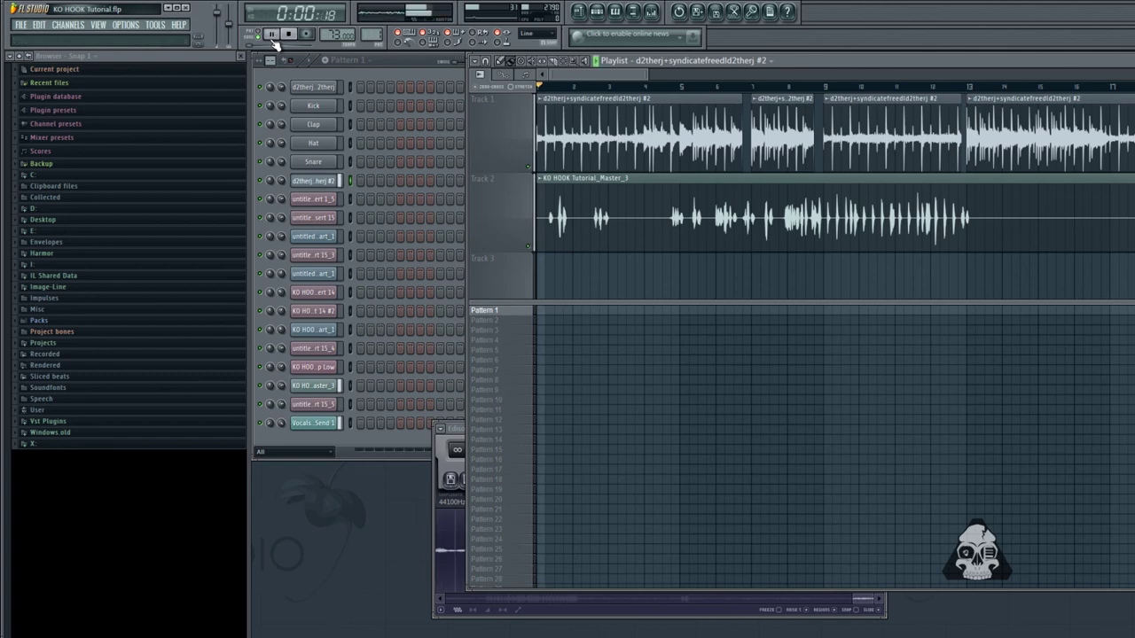